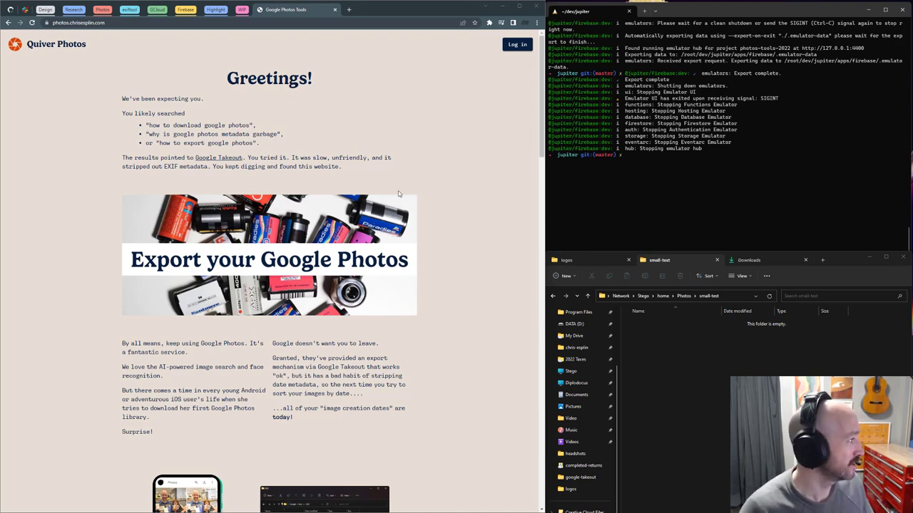
Open the 'Google Takeout with EXIF Merge' guide from the landing page footer and scroll back to its top
{"action": "scroll", "coordinate": [412, 267], "scroll_direction": "down", "scroll_amount": 20}
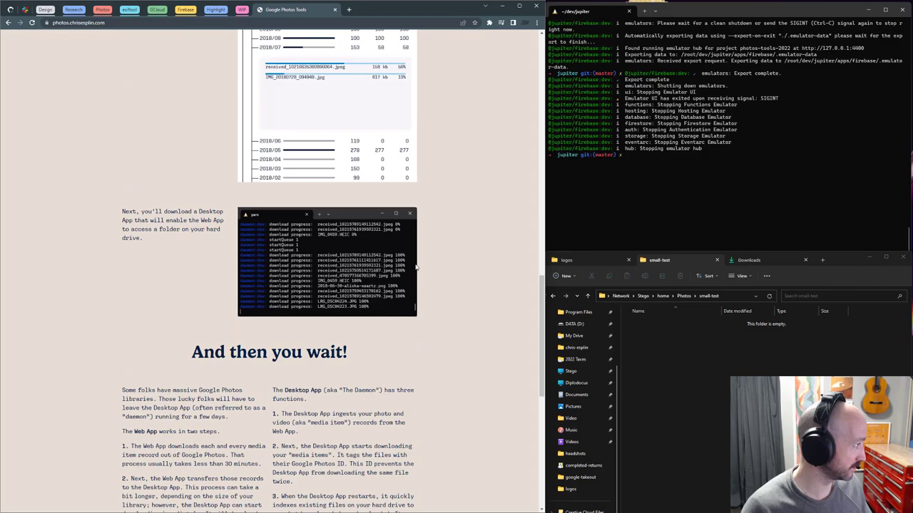
{"action": "scroll", "coordinate": [415, 263], "scroll_direction": "up", "scroll_amount": 15}
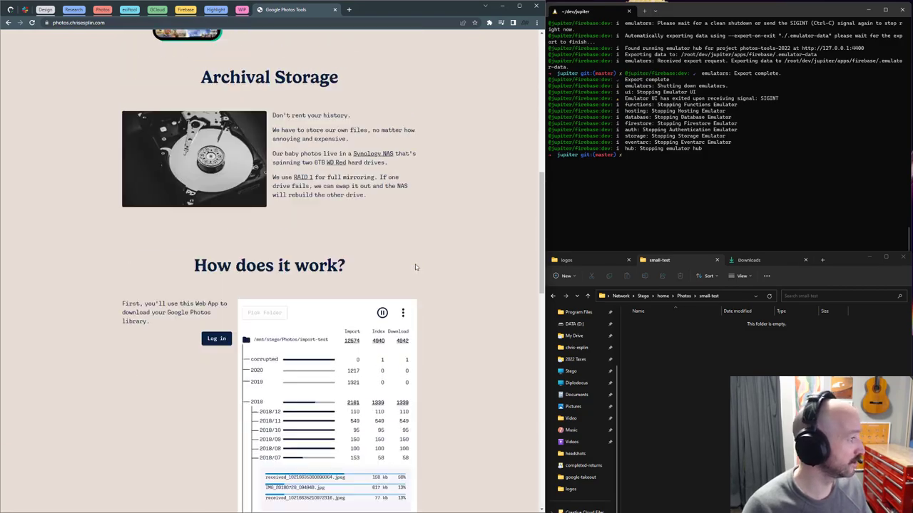
{"action": "scroll", "coordinate": [415, 263], "scroll_direction": "down", "scroll_amount": 6}
{"action": "scroll", "coordinate": [415, 264], "scroll_direction": "down", "scroll_amount": 8}
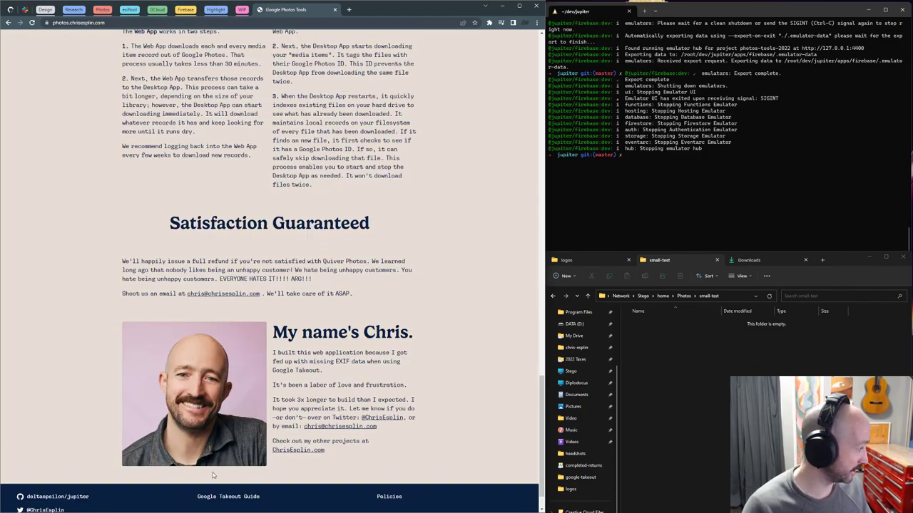
{"action": "left_click", "coordinate": [202, 503]}
{"action": "scroll", "coordinate": [391, 321], "scroll_direction": "down", "scroll_amount": 10}
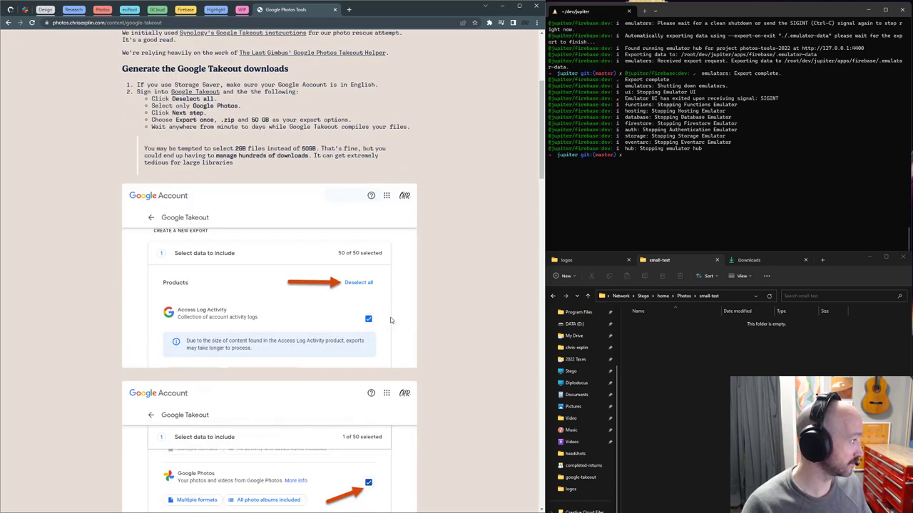
{"action": "scroll", "coordinate": [391, 321], "scroll_direction": "down", "scroll_amount": 15}
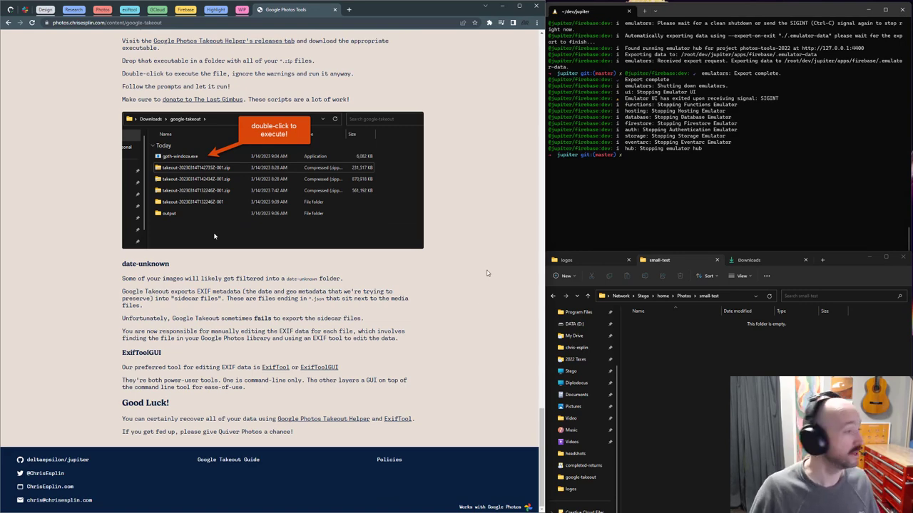
{"action": "scroll", "coordinate": [487, 273], "scroll_direction": "up", "scroll_amount": 20}
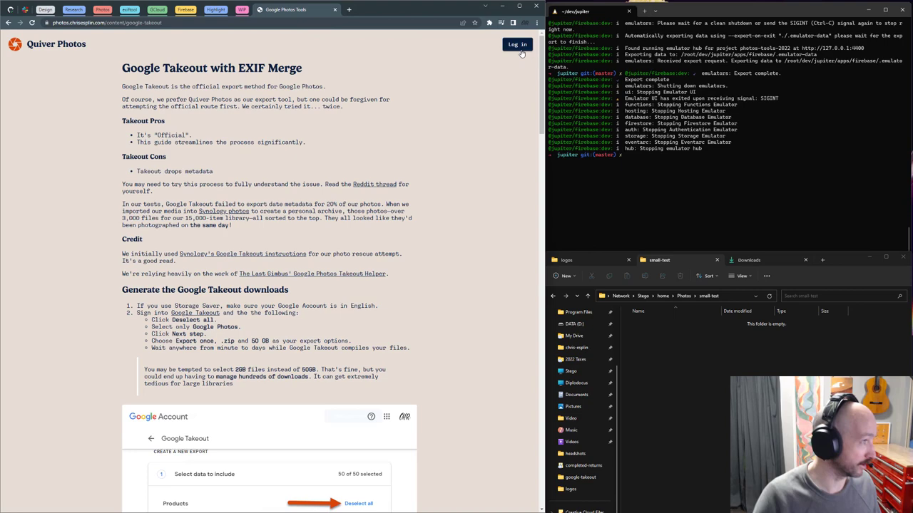
Sign in with the first Google account and go to Connected Libraries from the avatar menu
{"action": "left_click", "coordinate": [517, 45]}
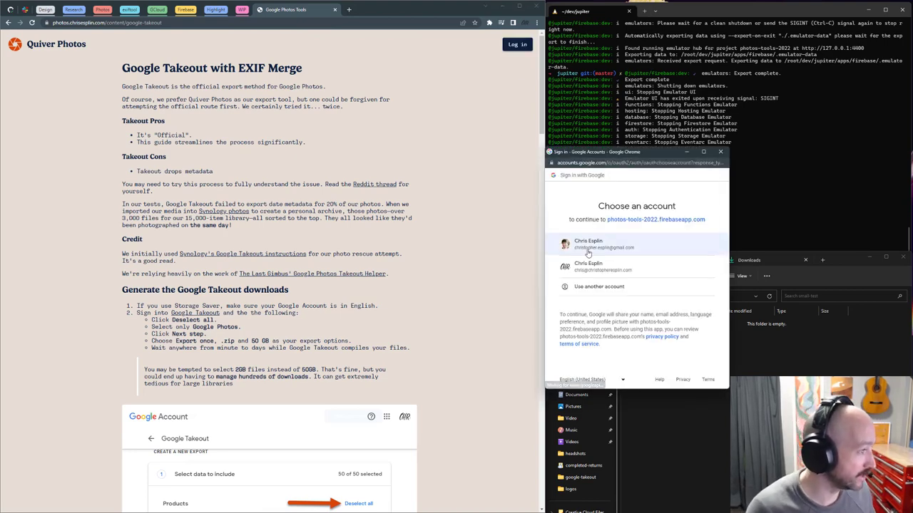
{"action": "left_click", "coordinate": [583, 246]}
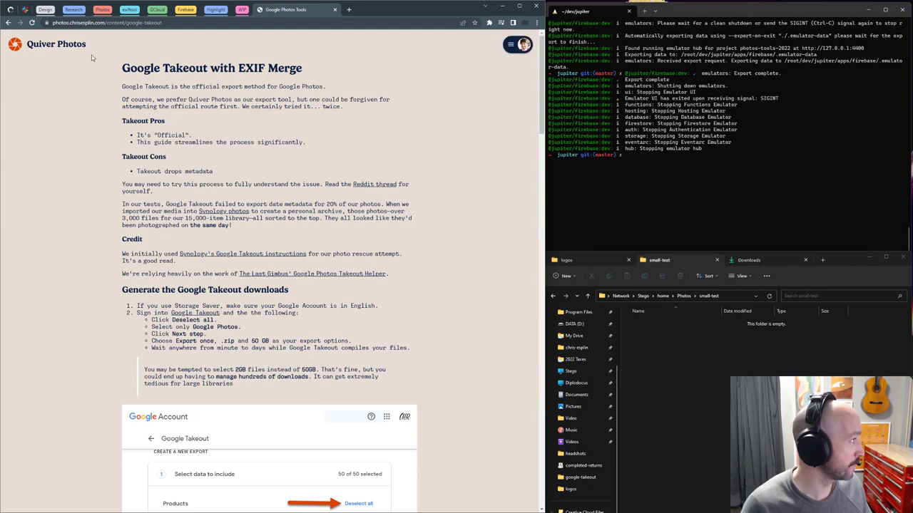
{"action": "left_click", "coordinate": [510, 45]}
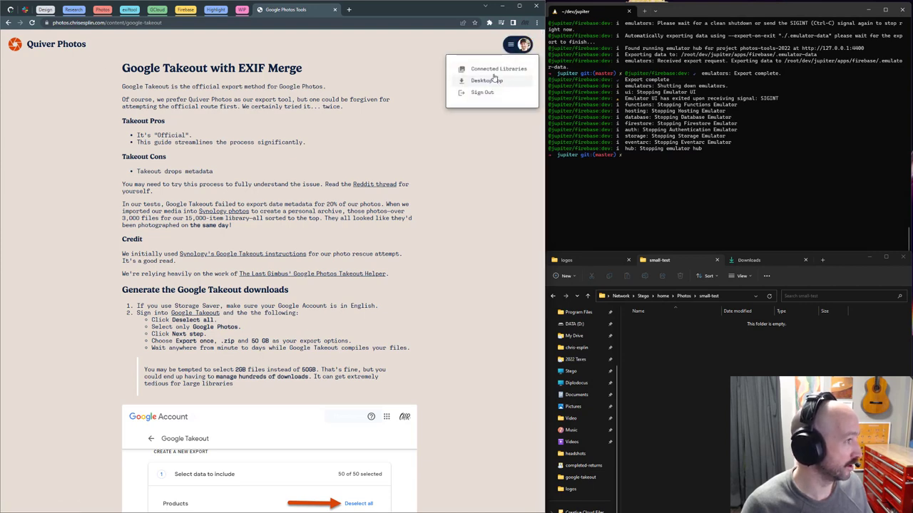
{"action": "left_click", "coordinate": [490, 69]}
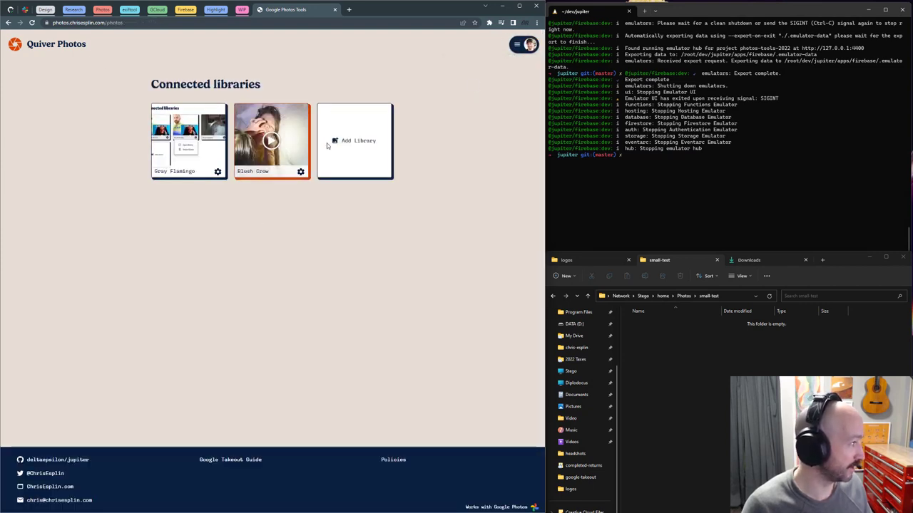
Add a library with the second Google account, allow Google Photos access, and save the picked library
{"action": "left_click", "coordinate": [355, 167]}
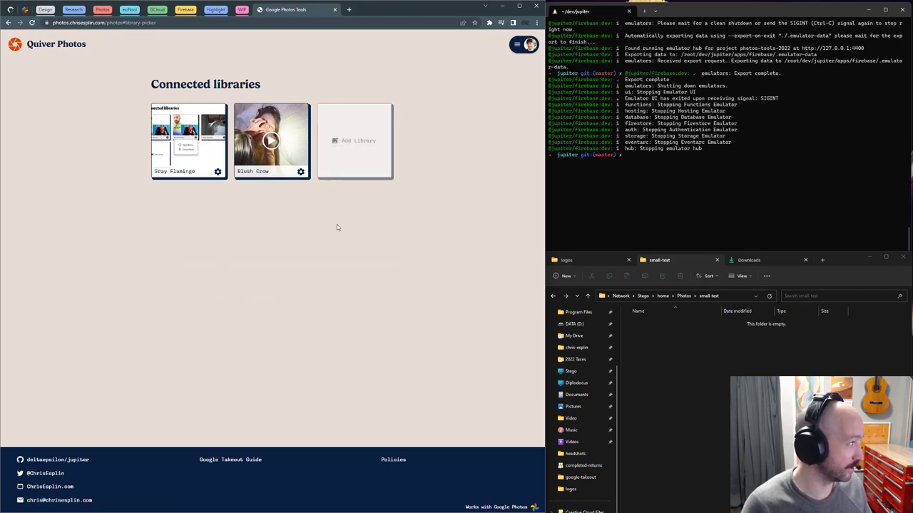
{"action": "left_click", "coordinate": [349, 151]}
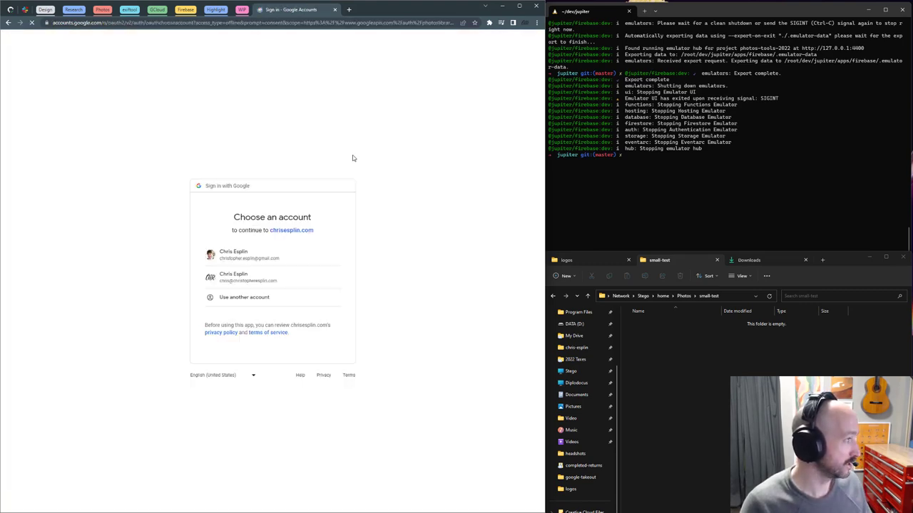
{"action": "left_click", "coordinate": [229, 283]}
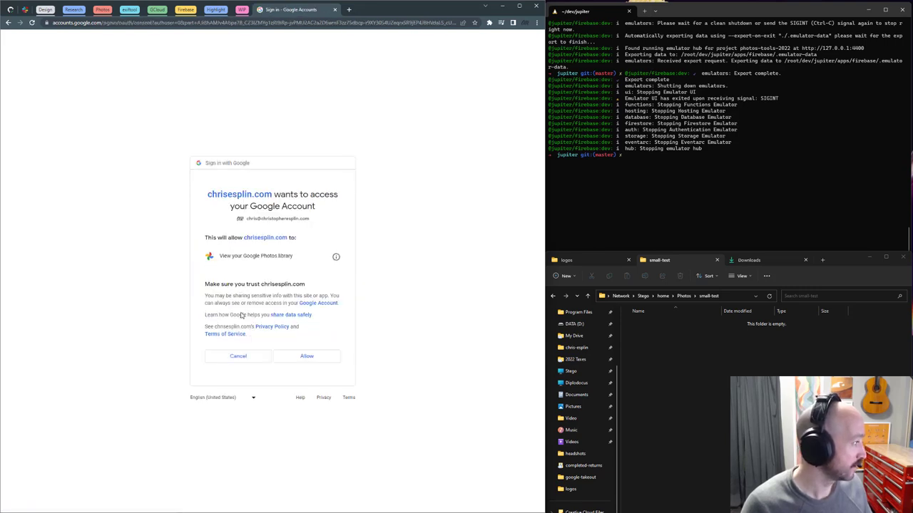
{"action": "left_click", "coordinate": [293, 358]}
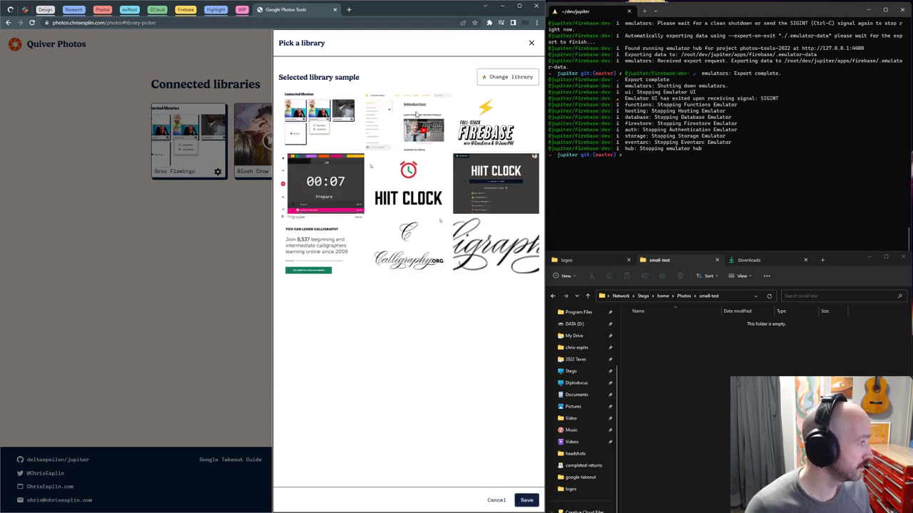
{"action": "left_click", "coordinate": [527, 500]}
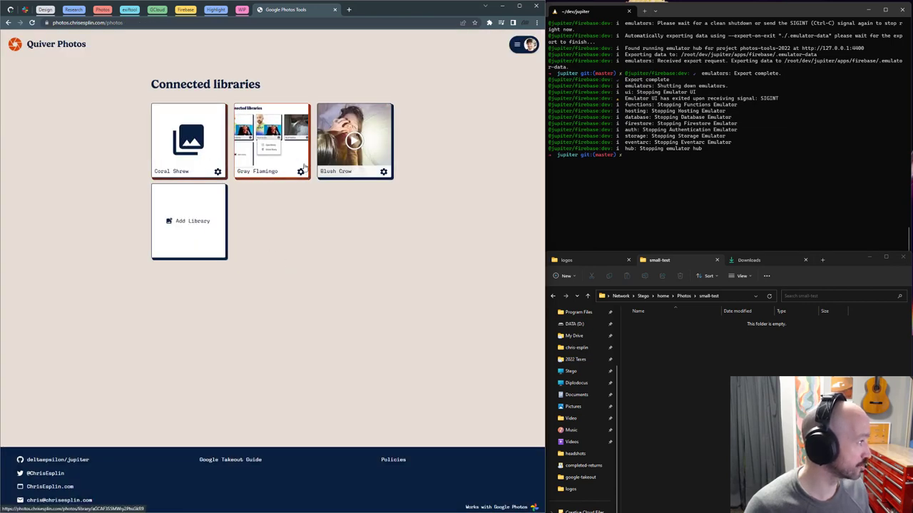
Delete the Gray Flamingo library via its gear menu and open the Coral Shrew library page
{"action": "left_click", "coordinate": [302, 174]}
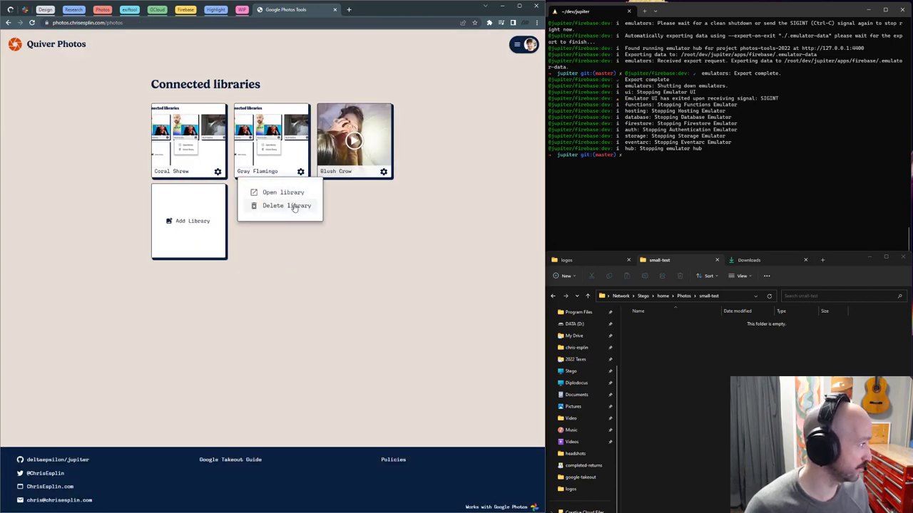
{"action": "left_click", "coordinate": [294, 207]}
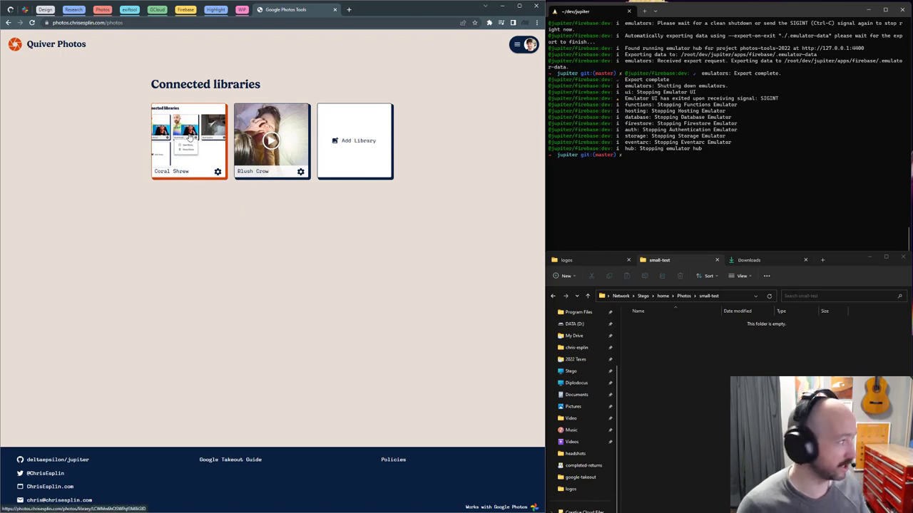
{"action": "left_click", "coordinate": [180, 143]}
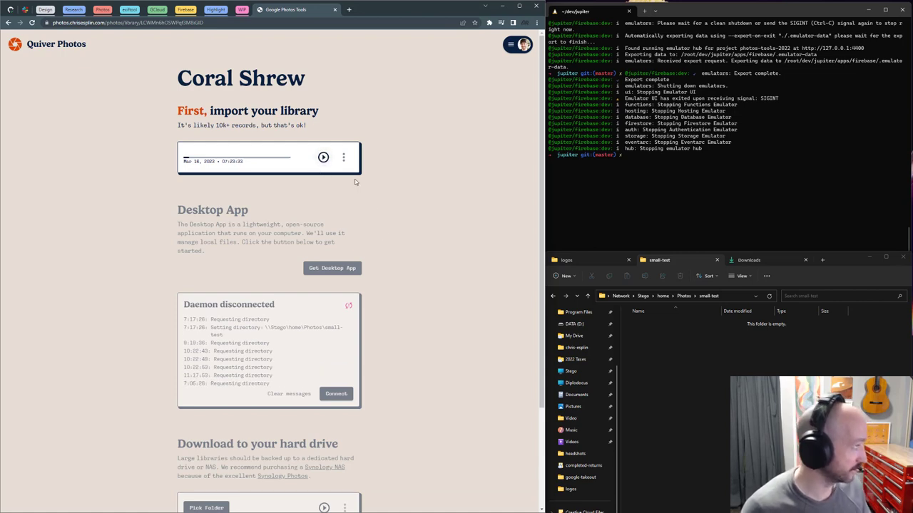
Start the Coral Shrew import from the progress bar's play button and bring up the Firebase browser pages
{"action": "left_click", "coordinate": [323, 158]}
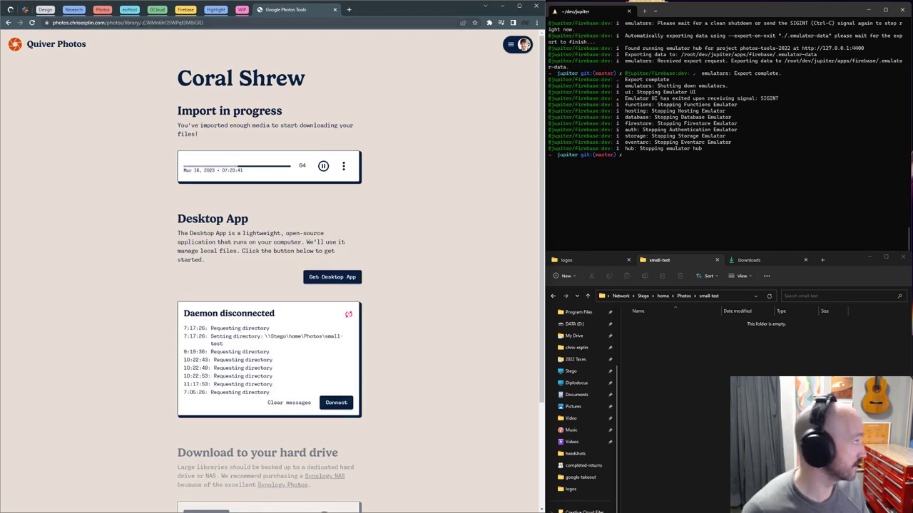
{"action": "left_click", "coordinate": [189, 10]}
In the Realtime Database, drill into the third user's first library and expand its import record (count 655, complete)
{"action": "left_click", "coordinate": [207, 9]}
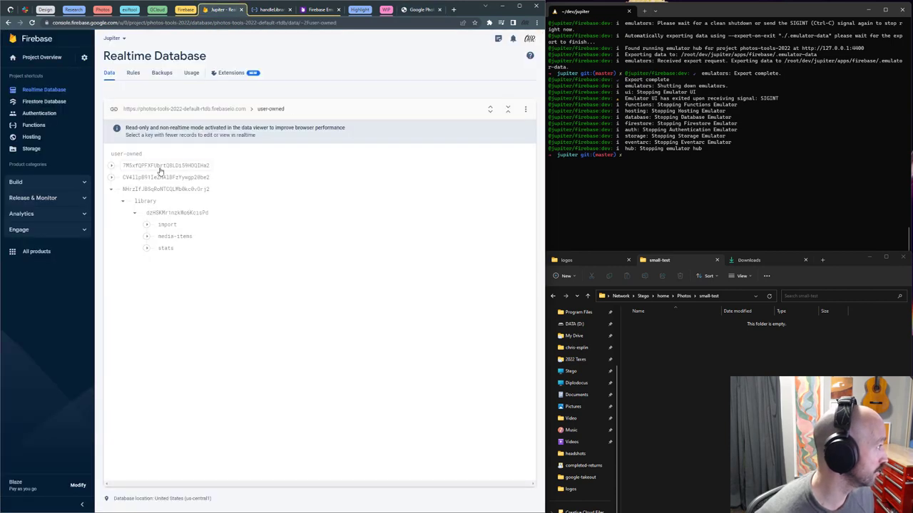
{"action": "left_click", "coordinate": [190, 111]}
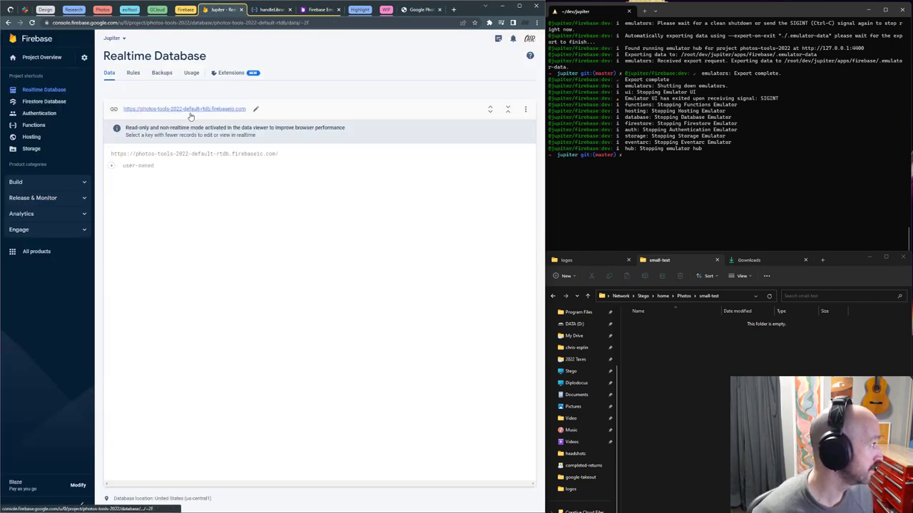
{"action": "left_click", "coordinate": [111, 165]}
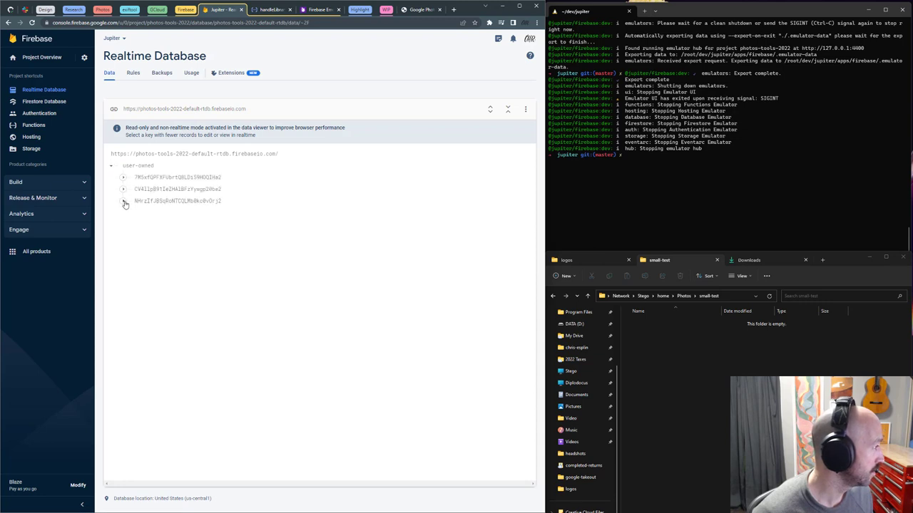
{"action": "left_click", "coordinate": [124, 202]}
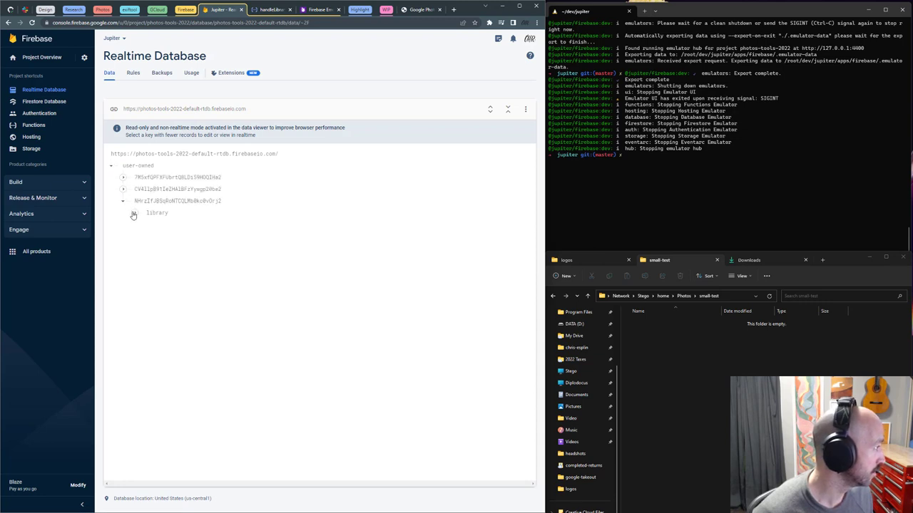
{"action": "left_click", "coordinate": [134, 214]}
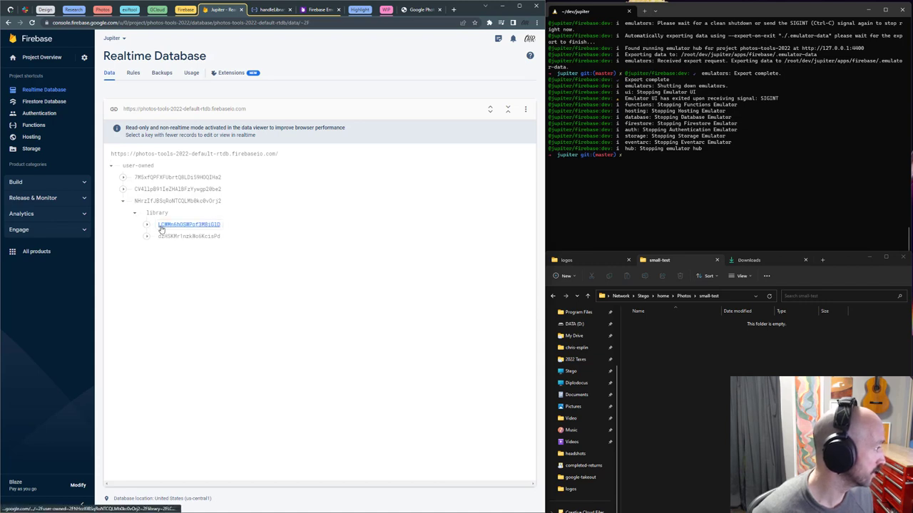
{"action": "left_click", "coordinate": [161, 227]}
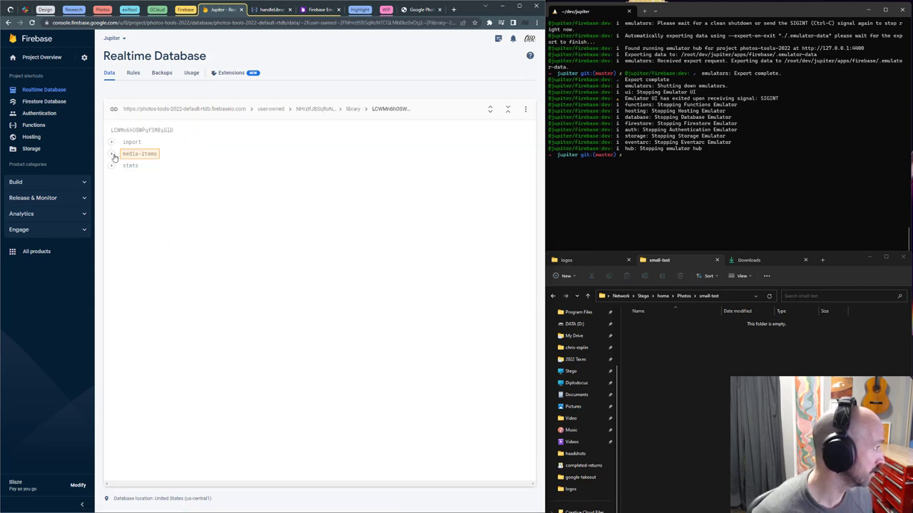
{"action": "left_click", "coordinate": [112, 142]}
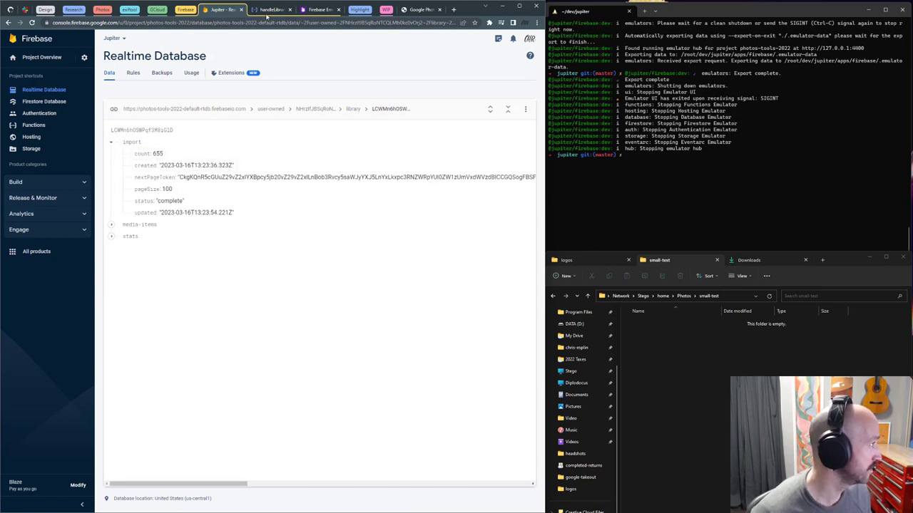
Expand media-items and the first item's mediaMetadata in the database, then collapse the list
{"action": "left_click", "coordinate": [415, 10]}
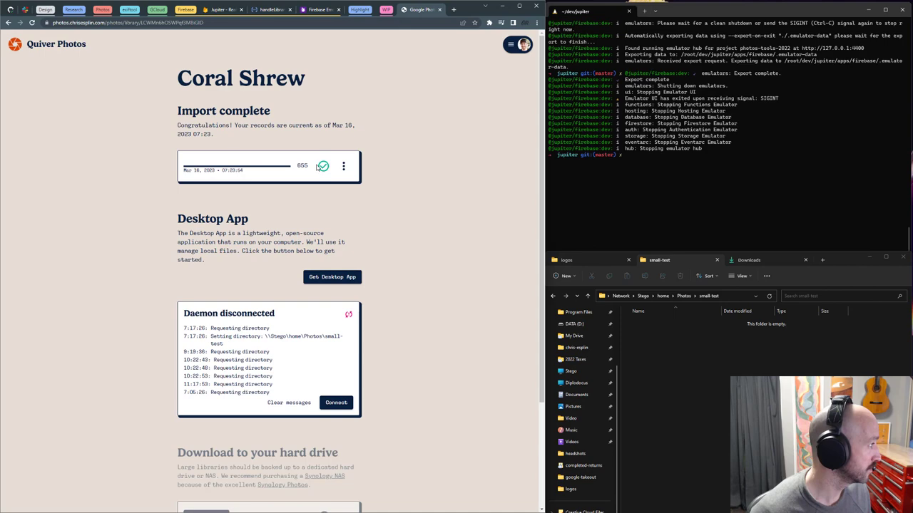
{"action": "left_click", "coordinate": [225, 10]}
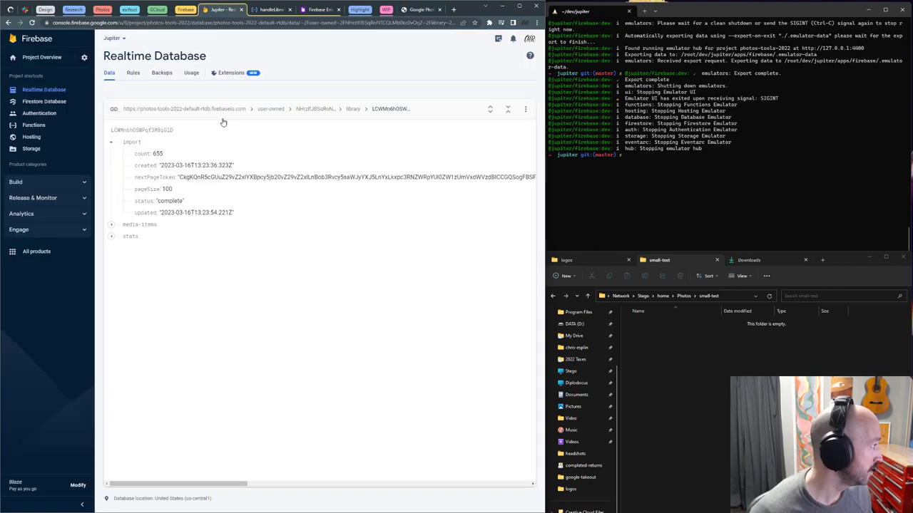
{"action": "left_click", "coordinate": [111, 227]}
{"action": "left_click", "coordinate": [122, 236]}
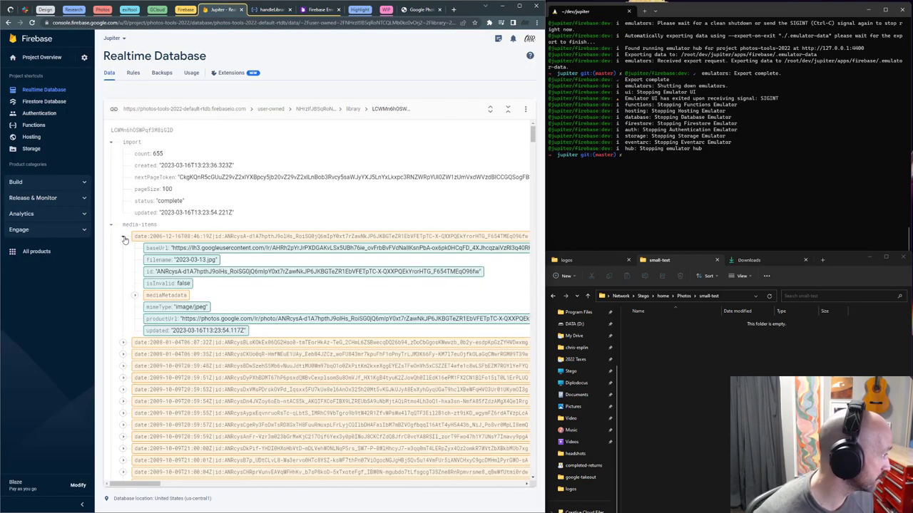
{"action": "left_click", "coordinate": [136, 297]}
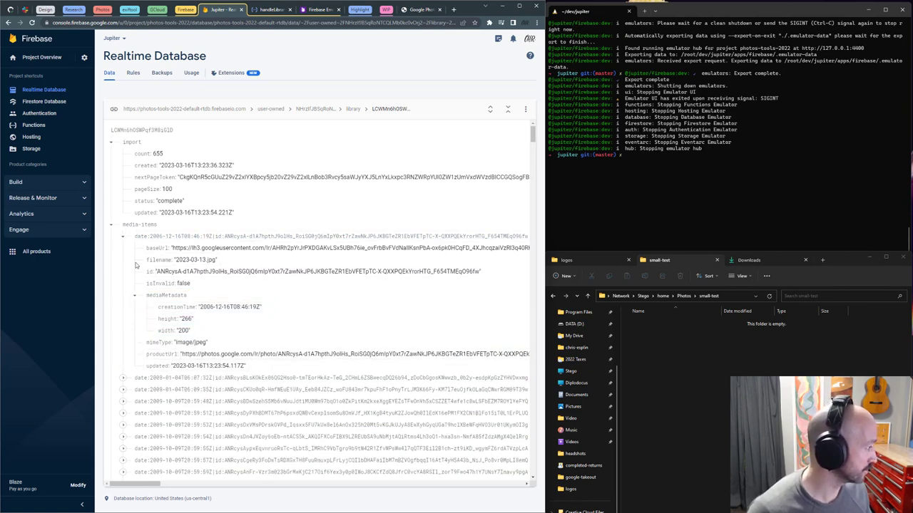
{"action": "left_click", "coordinate": [111, 226]}
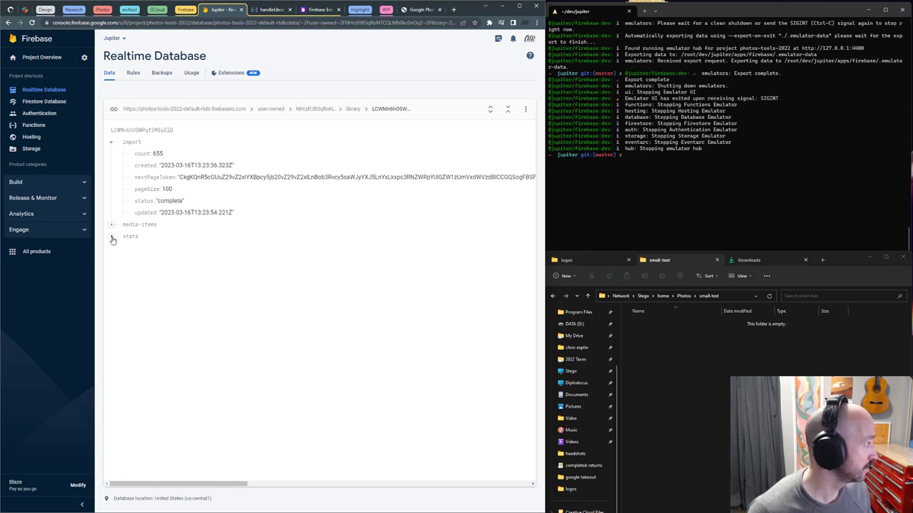
Expand stats > dates > first entry, collapse them all, and return to the Coral Shrew page
{"action": "left_click", "coordinate": [110, 236]}
{"action": "left_click", "coordinate": [122, 260]}
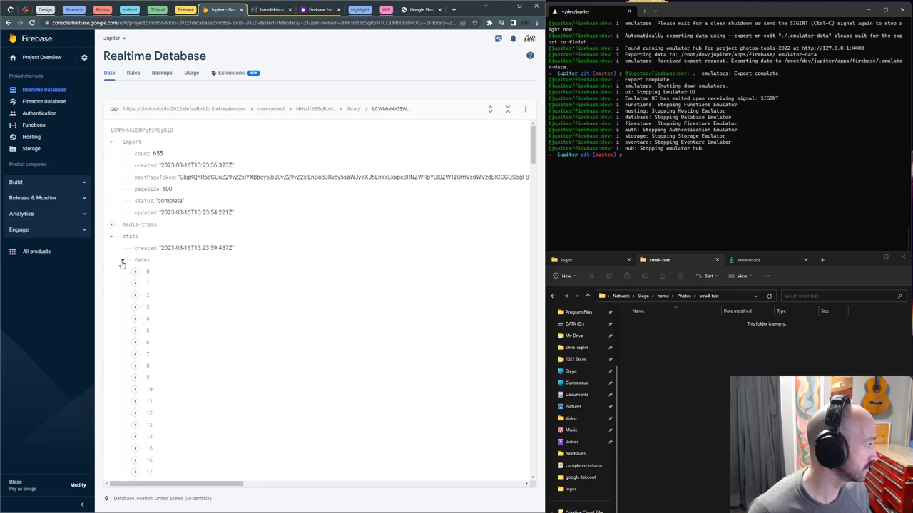
{"action": "left_click", "coordinate": [135, 272]}
{"action": "left_click", "coordinate": [134, 273]}
{"action": "left_click", "coordinate": [122, 260]}
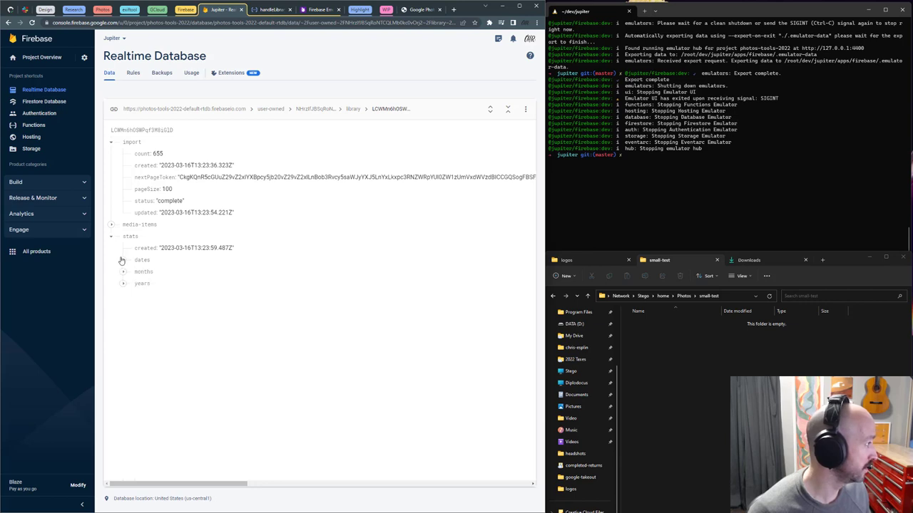
{"action": "left_click", "coordinate": [111, 236]}
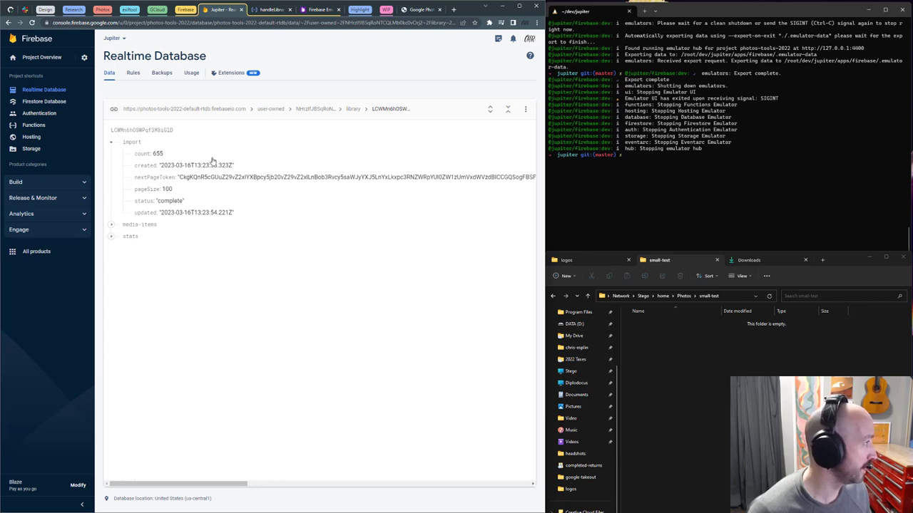
{"action": "left_click", "coordinate": [405, 10]}
{"action": "left_click", "coordinate": [184, 10]}
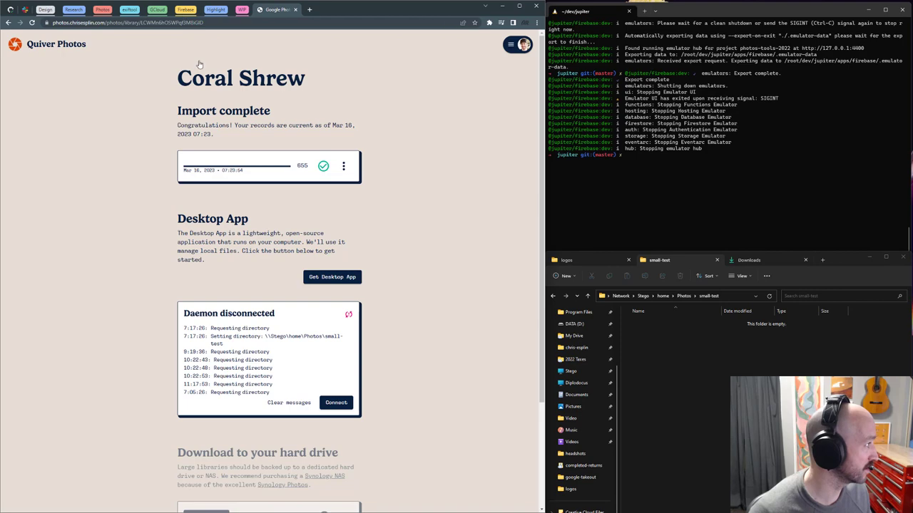
{"action": "left_click", "coordinate": [305, 177]}
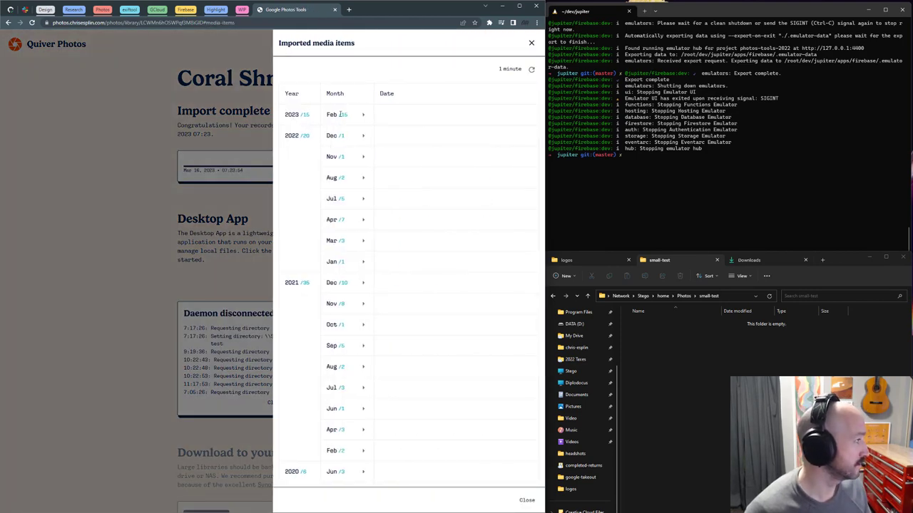
{"action": "scroll", "coordinate": [422, 217], "scroll_direction": "down", "scroll_amount": 20}
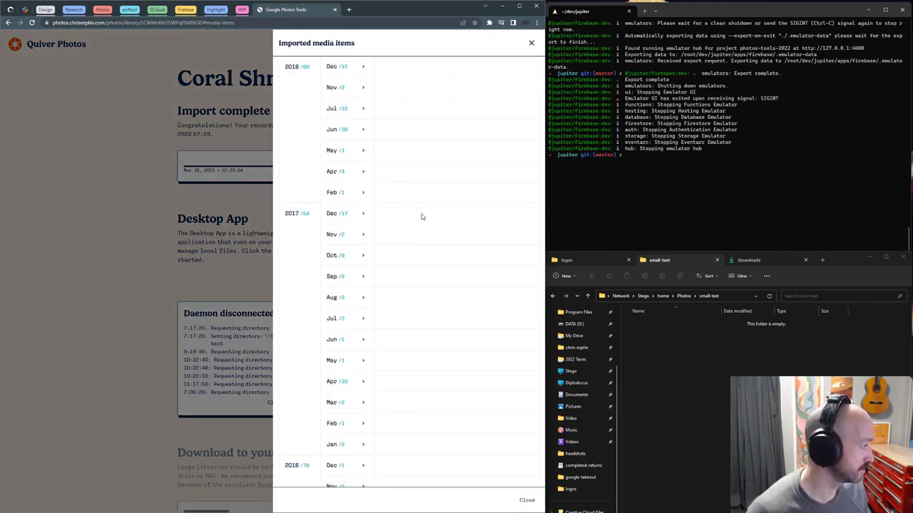
{"action": "scroll", "coordinate": [421, 217], "scroll_direction": "up", "scroll_amount": 2}
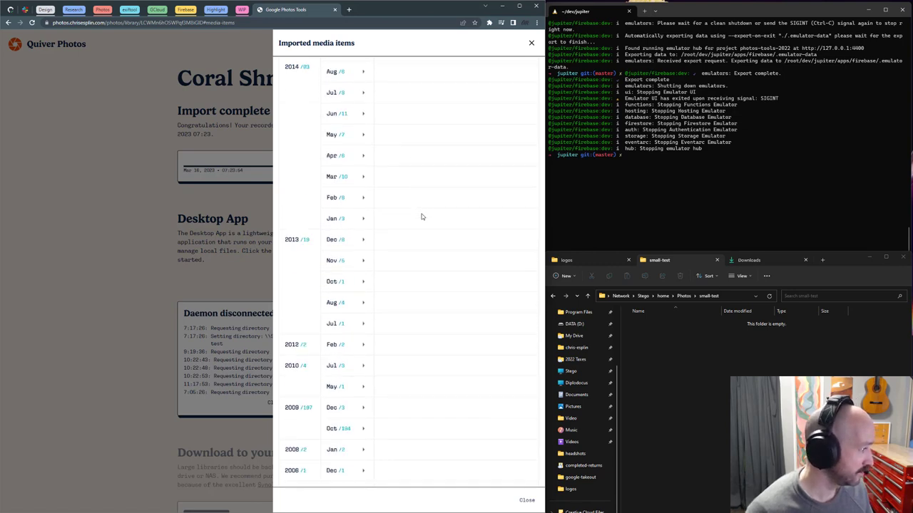
{"action": "scroll", "coordinate": [422, 217], "scroll_direction": "up", "scroll_amount": 20}
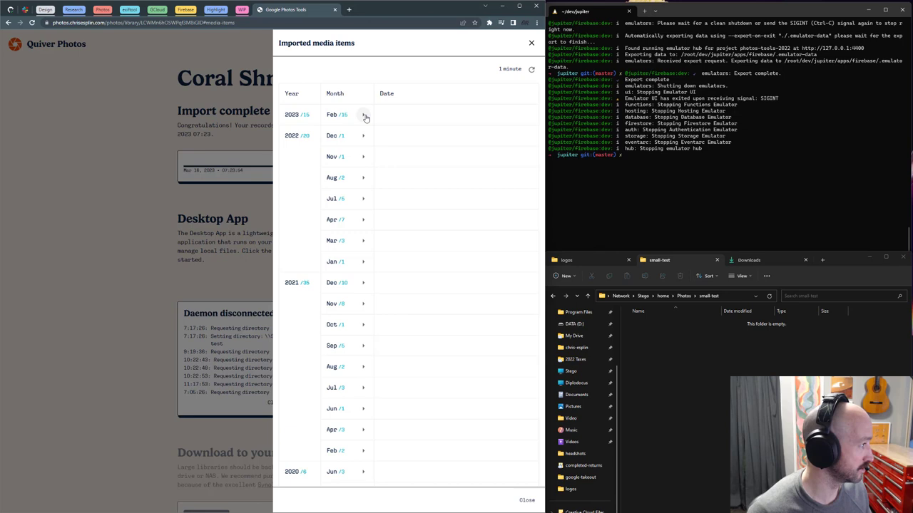
{"action": "left_click", "coordinate": [364, 115]}
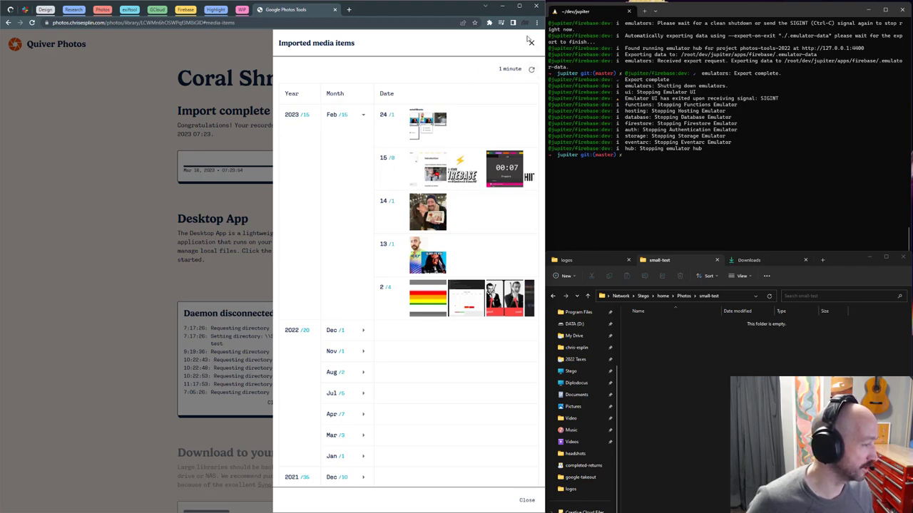
{"action": "left_click", "coordinate": [531, 46]}
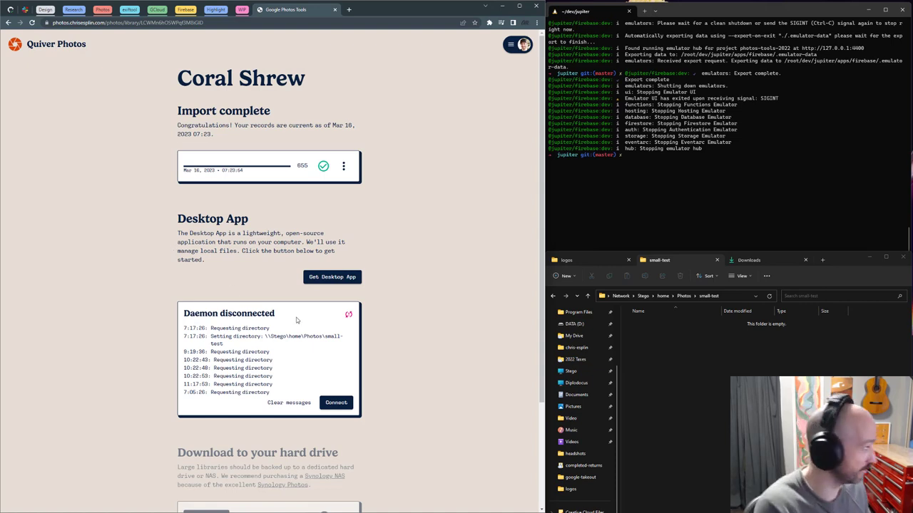
Download quiver-photos-windows-x64.zip from the desktop app page and view it in the Downloads folder
{"action": "left_click", "coordinate": [328, 277]}
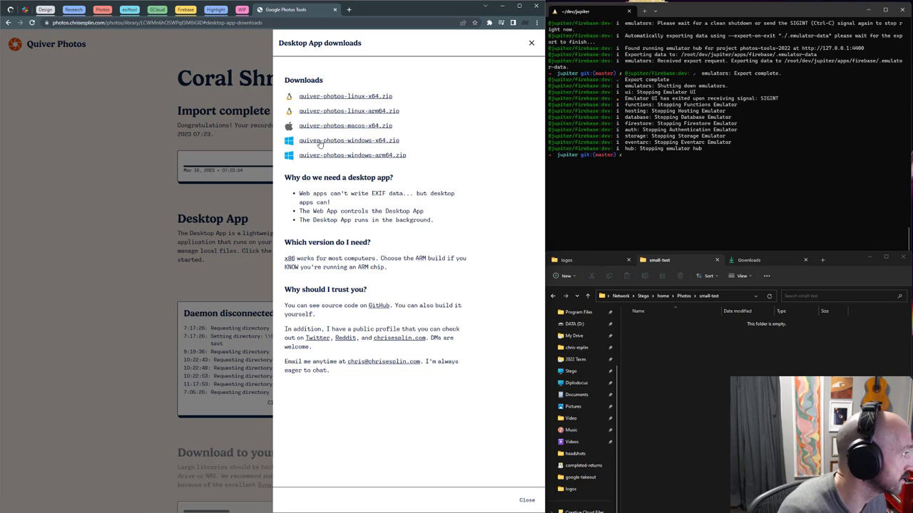
{"action": "left_click", "coordinate": [319, 142]}
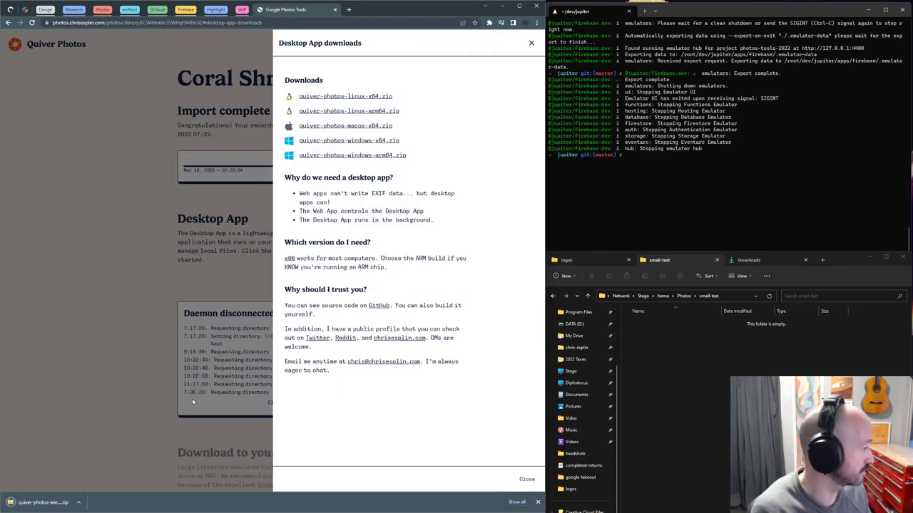
{"action": "left_click", "coordinate": [745, 260]}
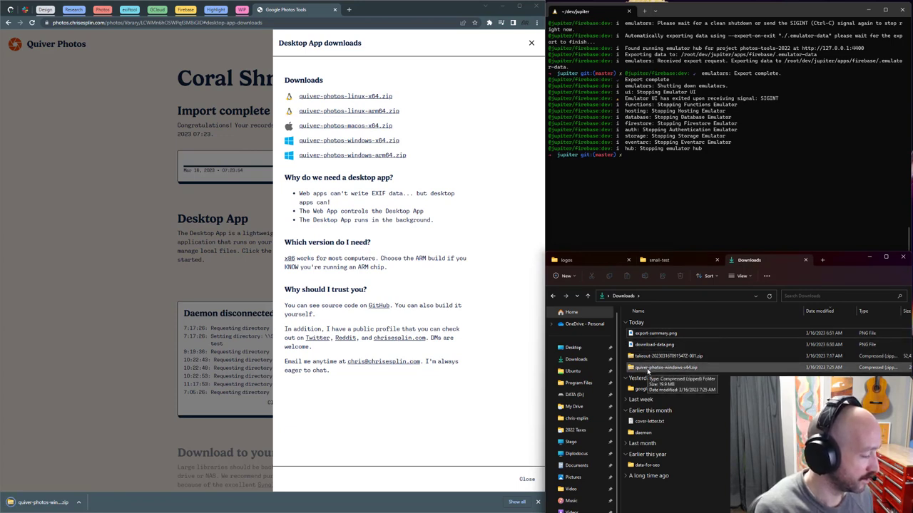
Extract quiver-photos-windows-x64.zip into Downloads and drag the extracted folder into the small-test folder
{"action": "right_click", "coordinate": [647, 369]}
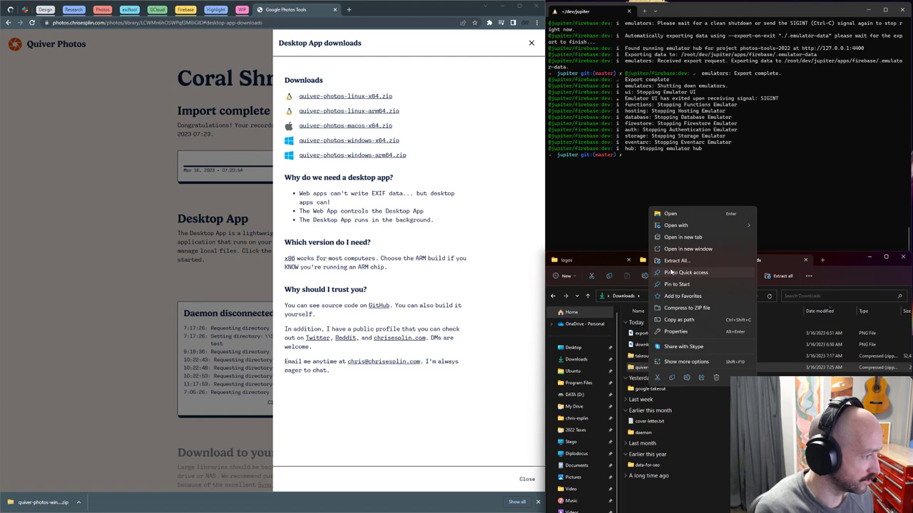
{"action": "left_click", "coordinate": [671, 261]}
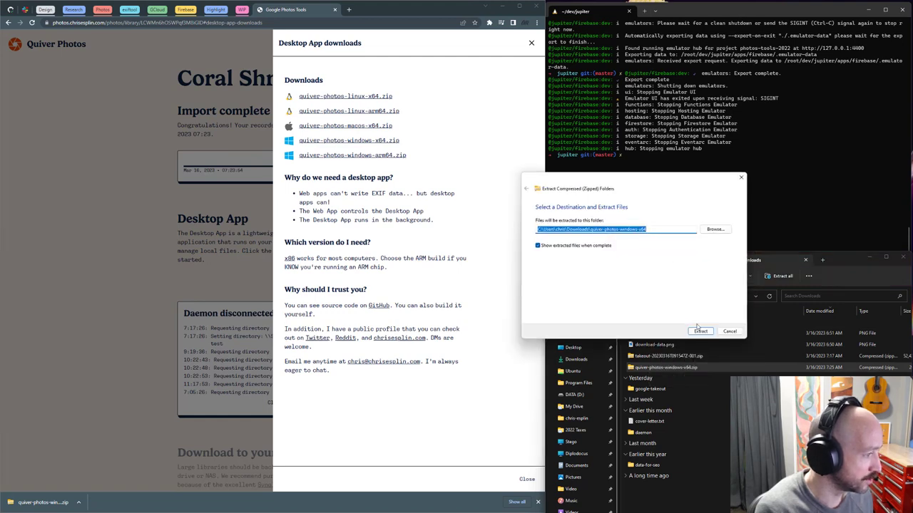
{"action": "left_click", "coordinate": [700, 332]}
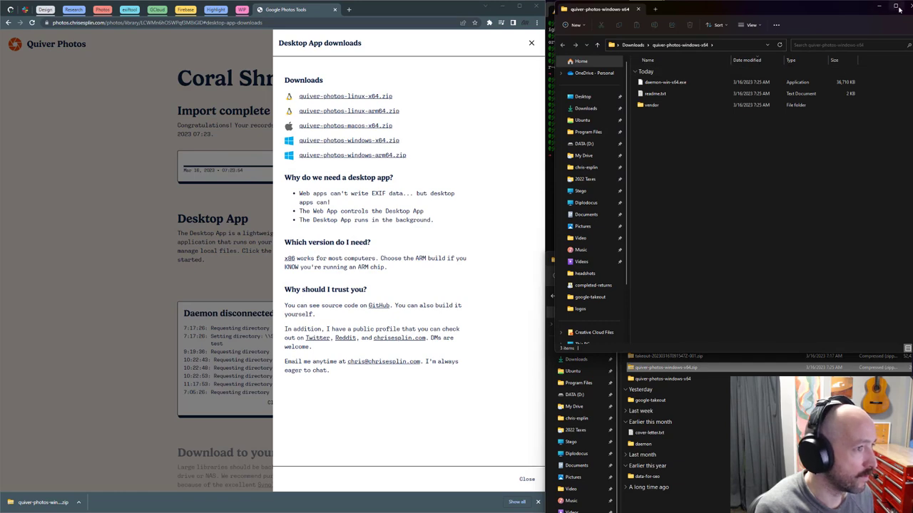
{"action": "left_click", "coordinate": [638, 8]}
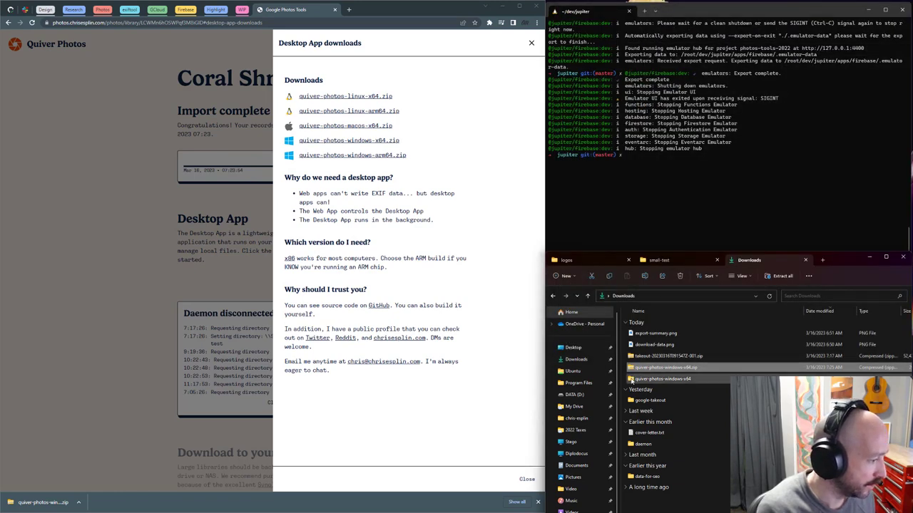
{"action": "left_click_drag", "start_coordinate": [632, 380], "coordinate": [677, 377]}
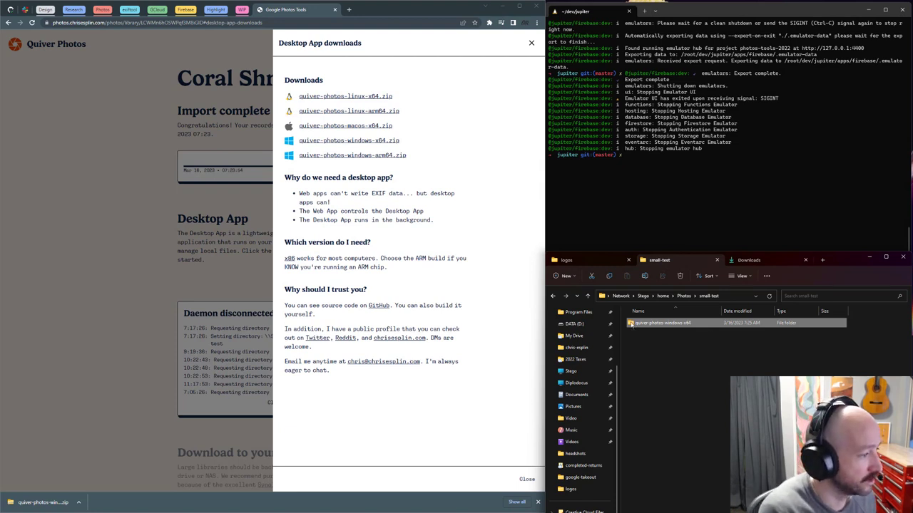
Run daemon-win-x64.exe from the copied folder, allowing it to run and use private networks
{"action": "double_click", "coordinate": [634, 326]}
{"action": "left_click", "coordinate": [633, 335]}
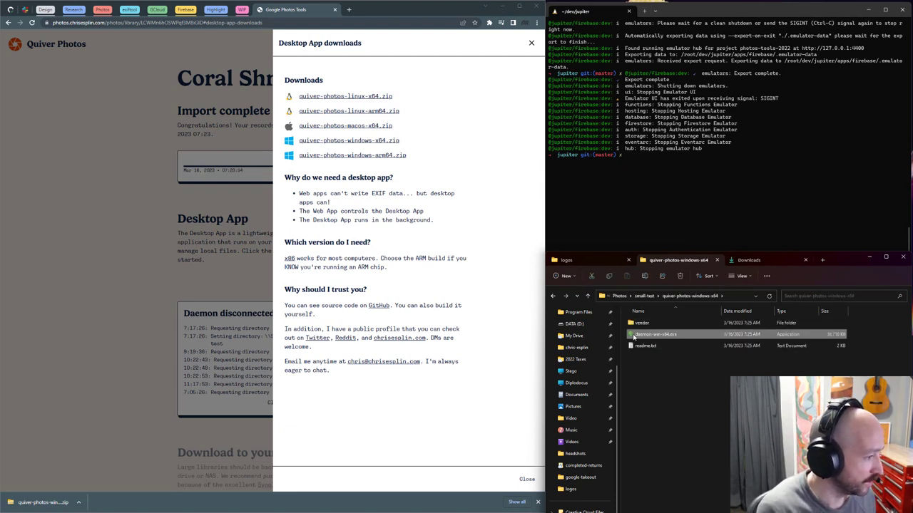
{"action": "double_click", "coordinate": [633, 337]}
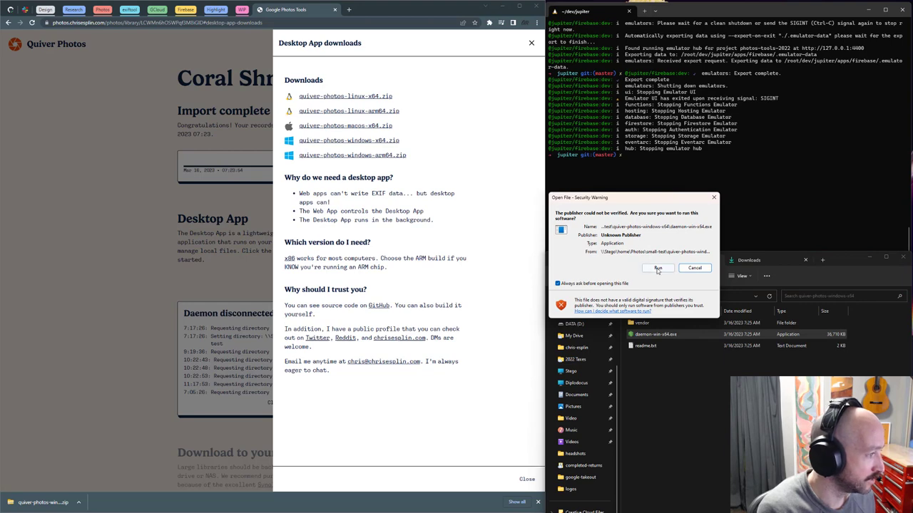
{"action": "left_click", "coordinate": [658, 268]}
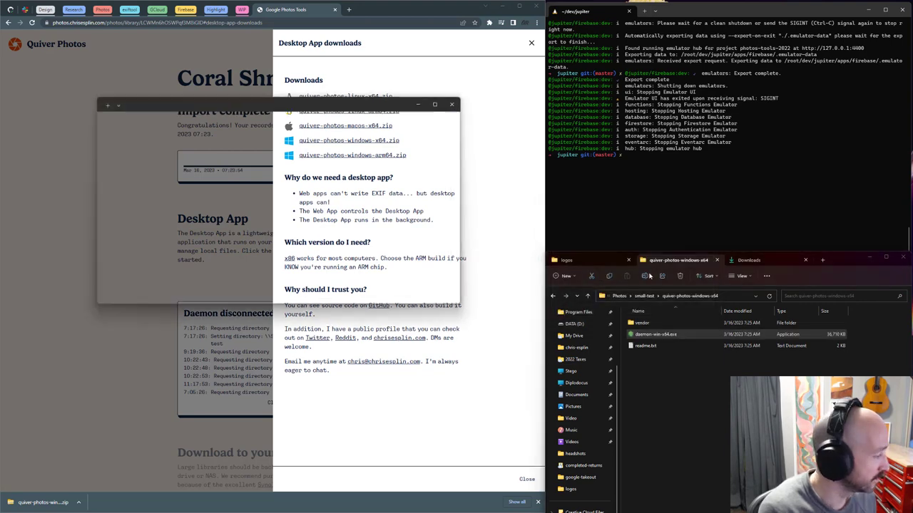
{"action": "left_click", "coordinate": [550, 281]}
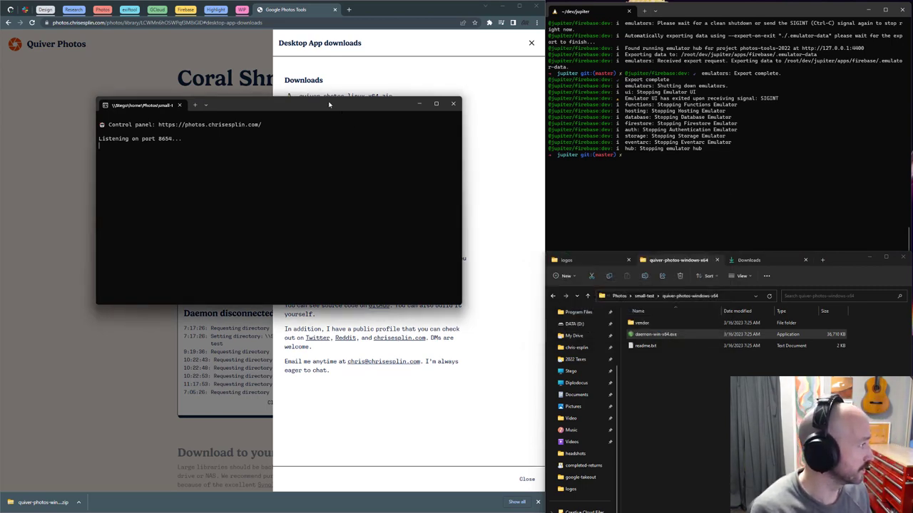
Move the daemon console to the top right, make it taller, and return File Explorer to small-test
{"action": "left_click_drag", "start_coordinate": [329, 105], "coordinate": [780, 8]}
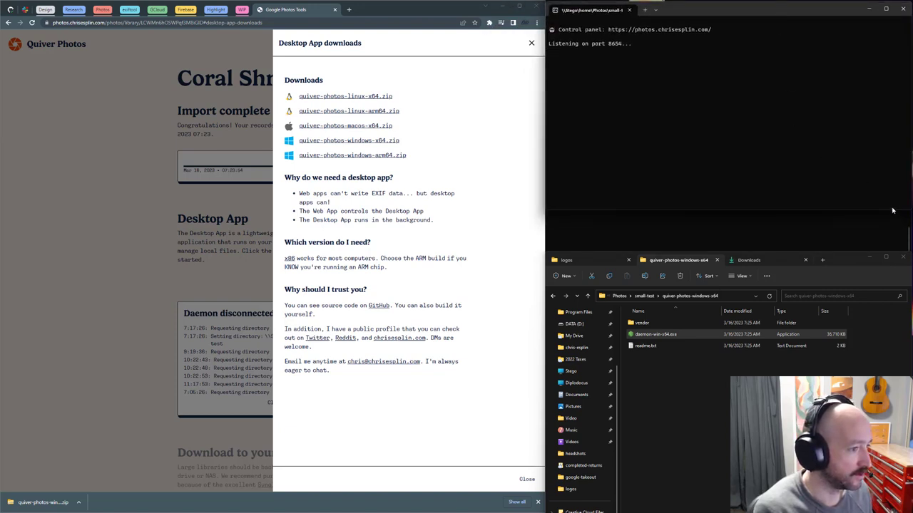
{"action": "left_click_drag", "start_coordinate": [892, 213], "coordinate": [892, 251]}
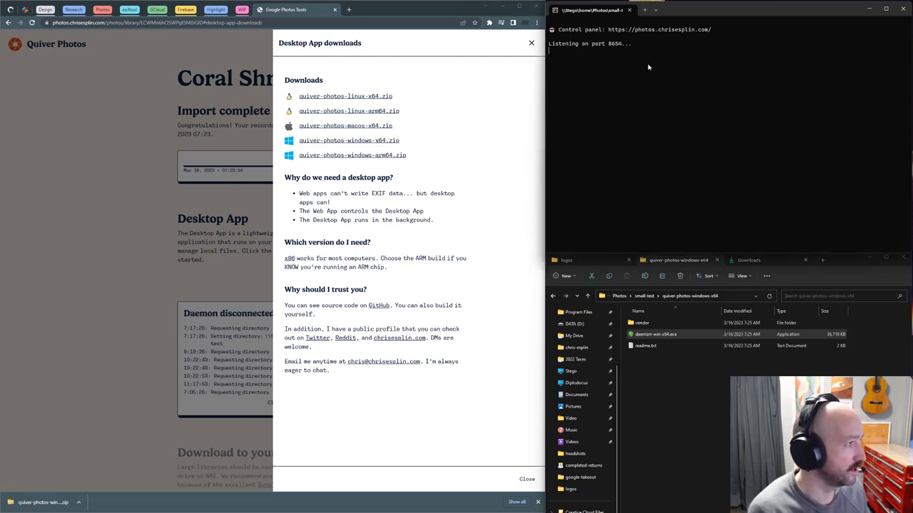
{"action": "left_click", "coordinate": [641, 363]}
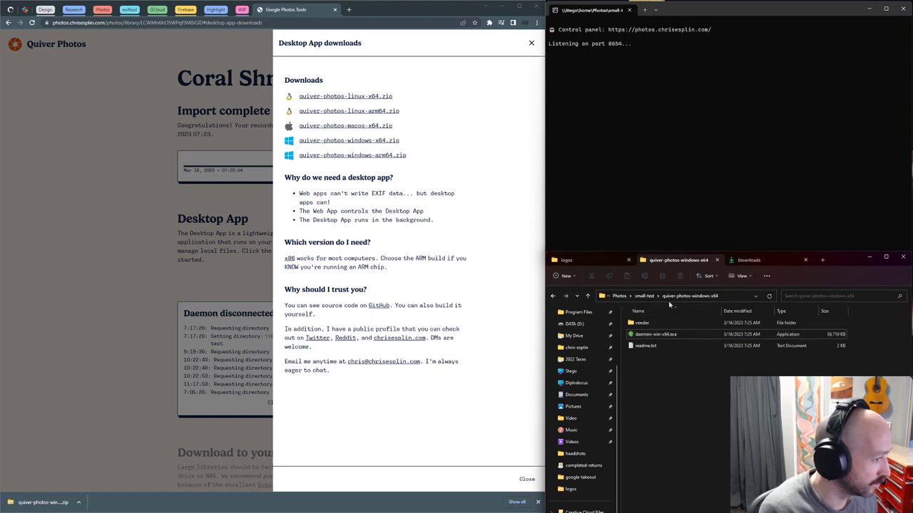
{"action": "left_click", "coordinate": [647, 296]}
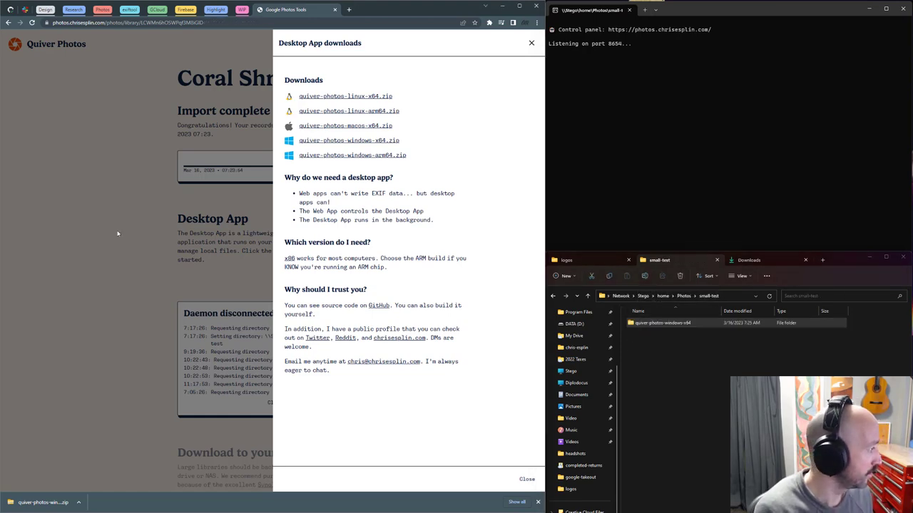
Dismiss the downloads drawer, connect to the daemon, get a pong reply to a ping, and clear its log
{"action": "left_click", "coordinate": [423, 55]}
{"action": "key", "text": "Escape"}
{"action": "left_click", "coordinate": [343, 403]}
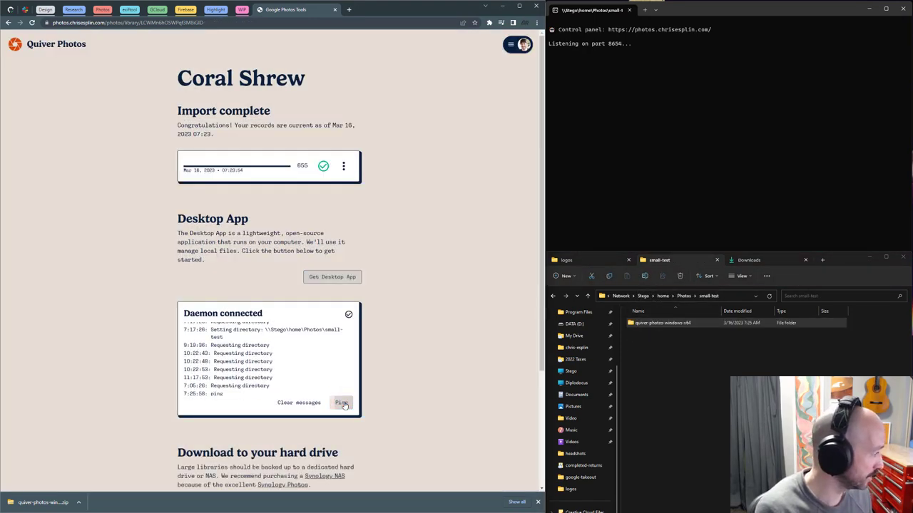
{"action": "left_click", "coordinate": [341, 404]}
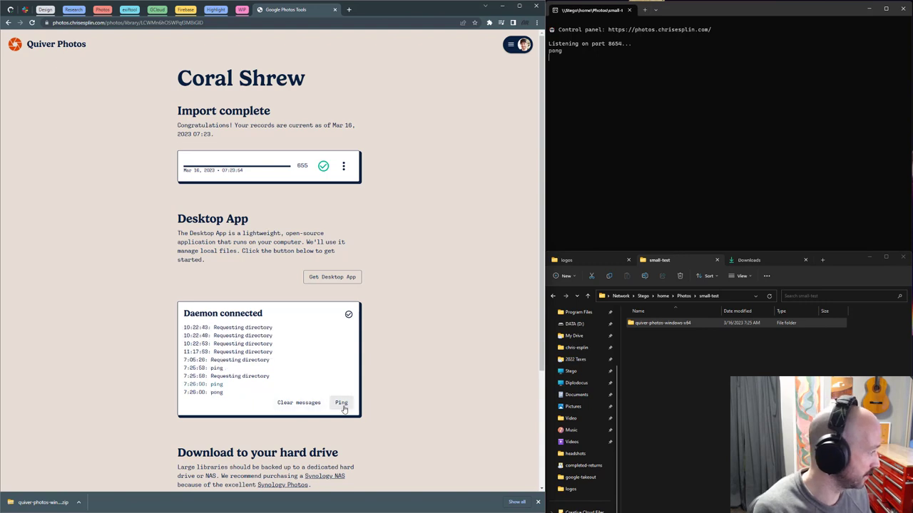
{"action": "scroll", "coordinate": [436, 326], "scroll_direction": "down", "scroll_amount": 3}
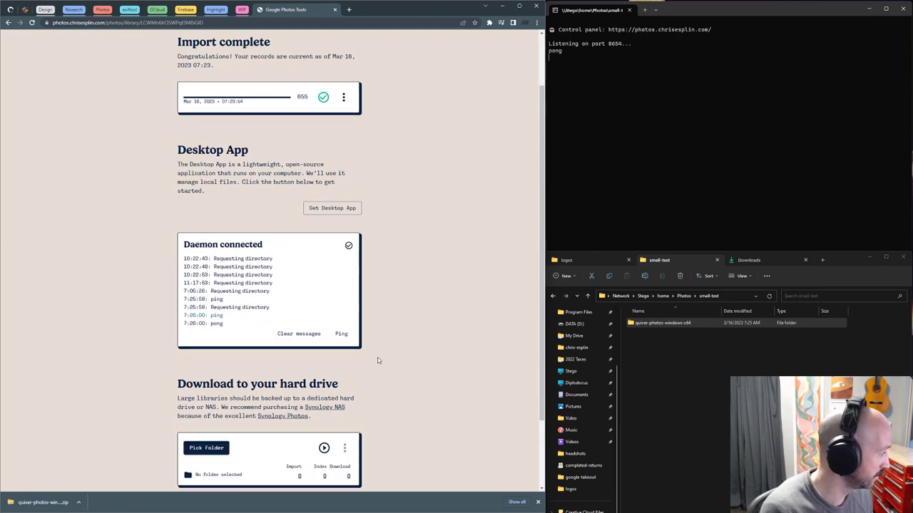
{"action": "left_click", "coordinate": [301, 292]}
{"action": "scroll", "coordinate": [475, 291], "scroll_direction": "down", "scroll_amount": 2}
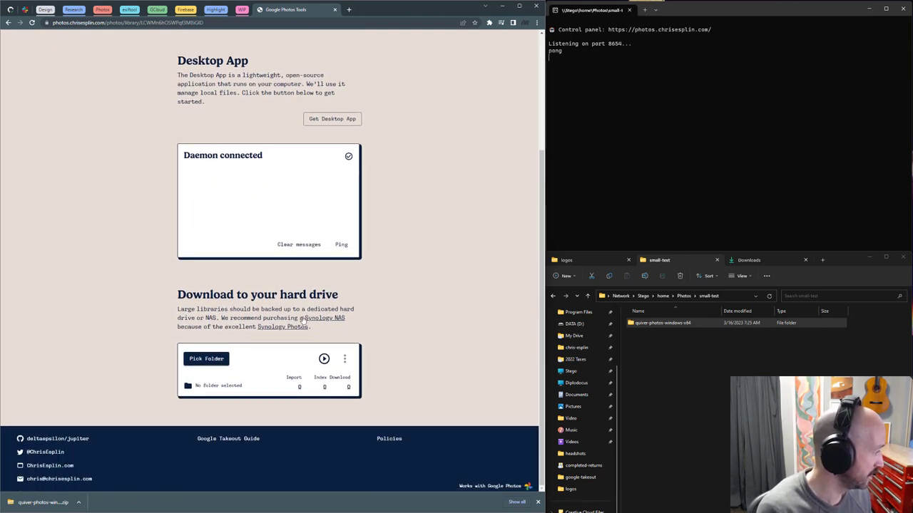
Choose \\Stego\home\Photos\small-test in the folder picker as the library's local download folder
{"action": "left_click", "coordinate": [206, 359]}
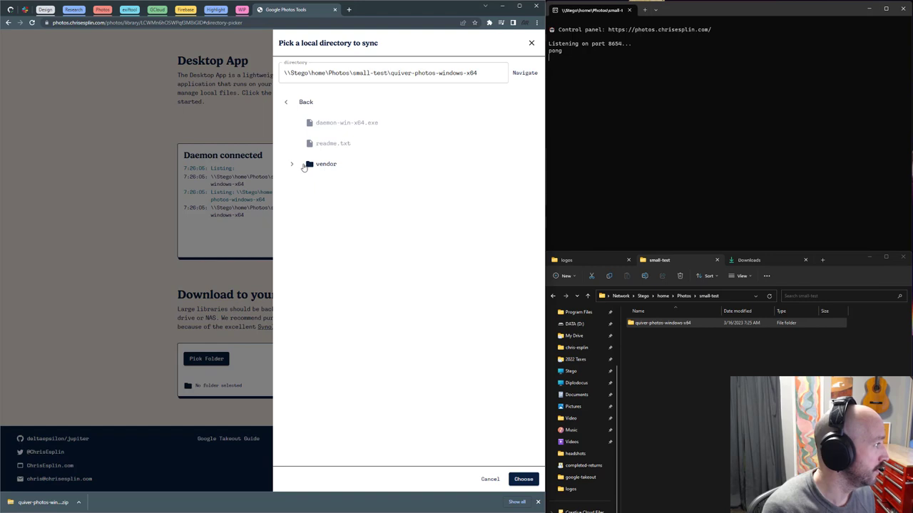
{"action": "left_click", "coordinate": [287, 102]}
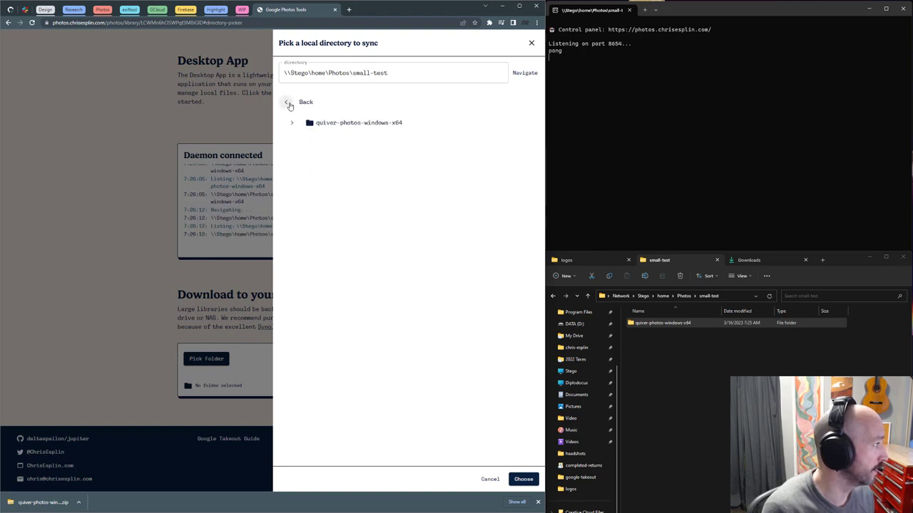
{"action": "left_click", "coordinate": [287, 103]}
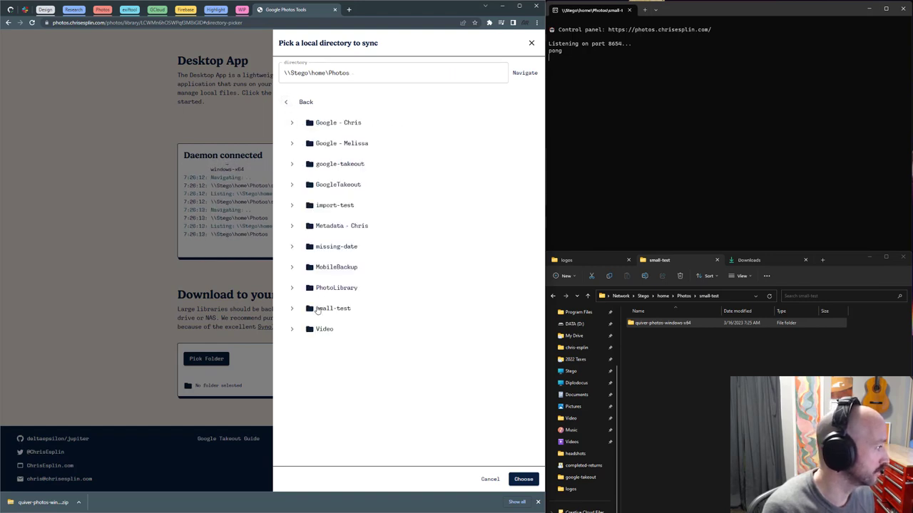
{"action": "left_click", "coordinate": [314, 312]}
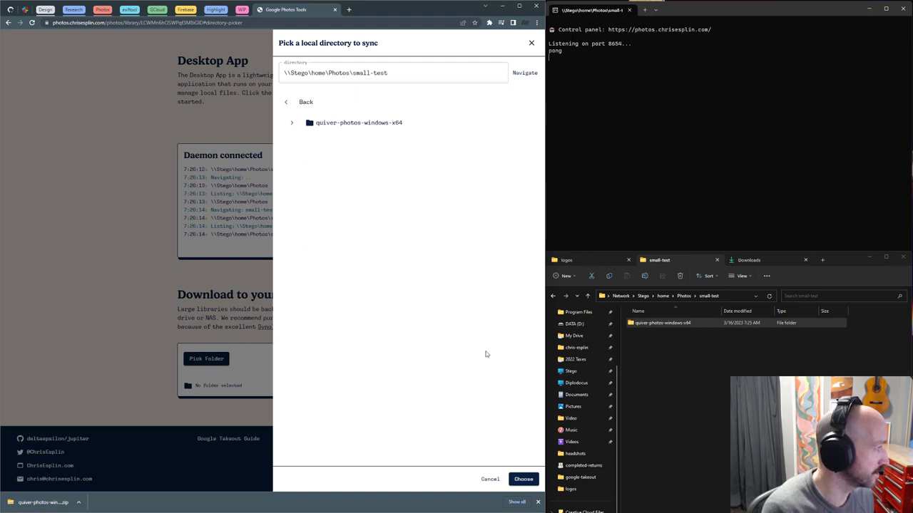
{"action": "left_click", "coordinate": [517, 482]}
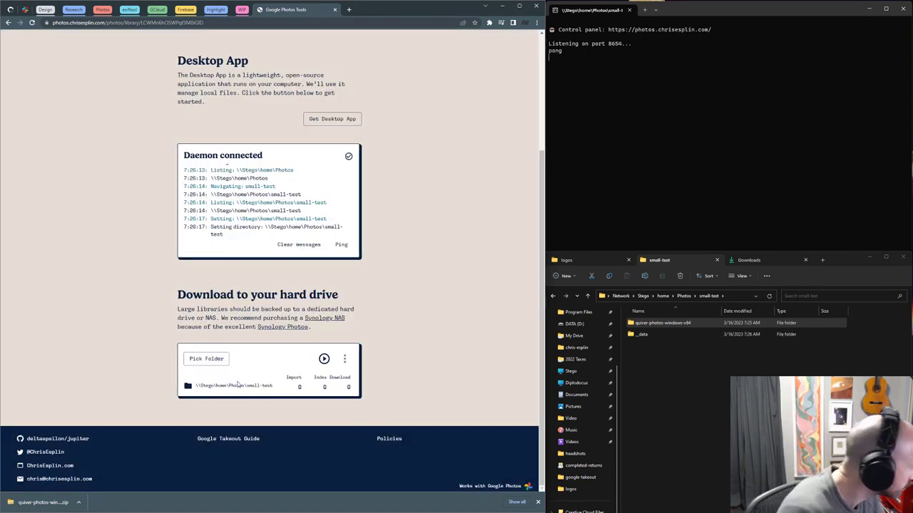
Start the download to small-test and scroll through the year/month rows as the 655 items index
{"action": "left_click", "coordinate": [324, 359]}
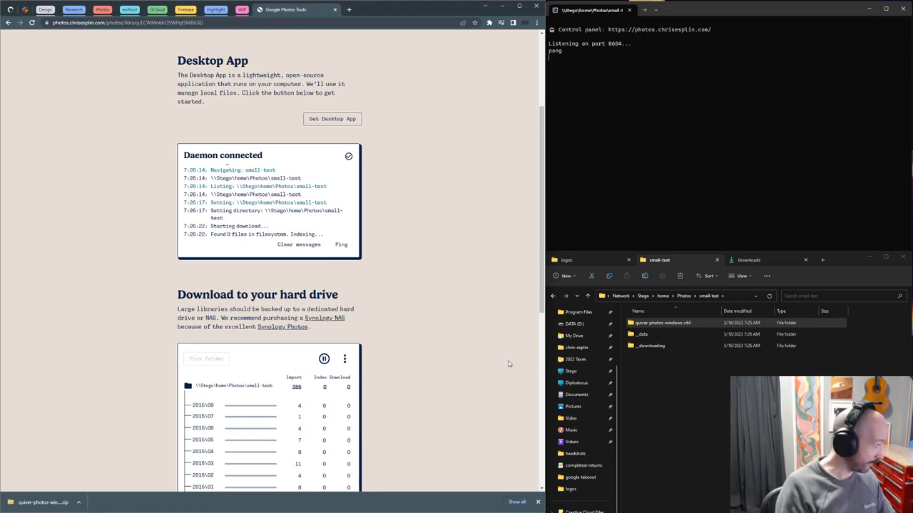
{"action": "scroll", "coordinate": [508, 364], "scroll_direction": "down", "scroll_amount": 3}
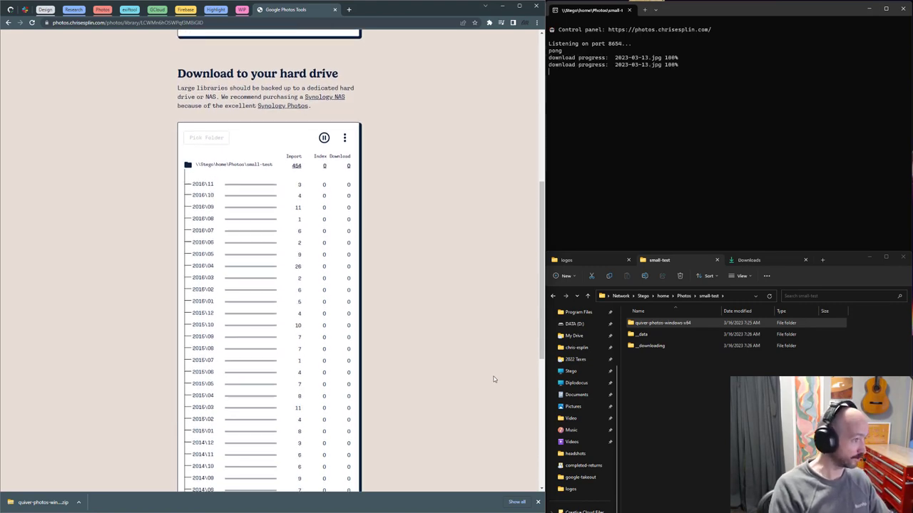
{"action": "scroll", "coordinate": [493, 380], "scroll_direction": "up", "scroll_amount": 6}
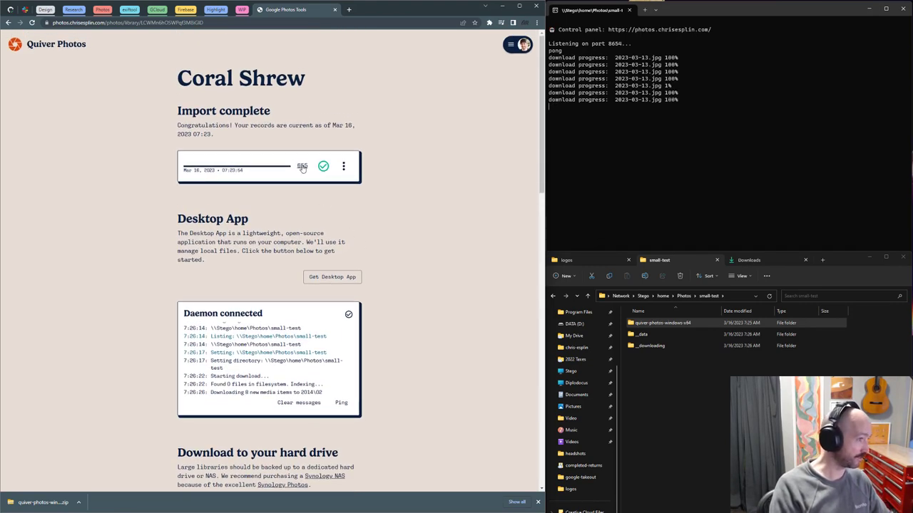
{"action": "scroll", "coordinate": [423, 363], "scroll_direction": "down", "scroll_amount": 5}
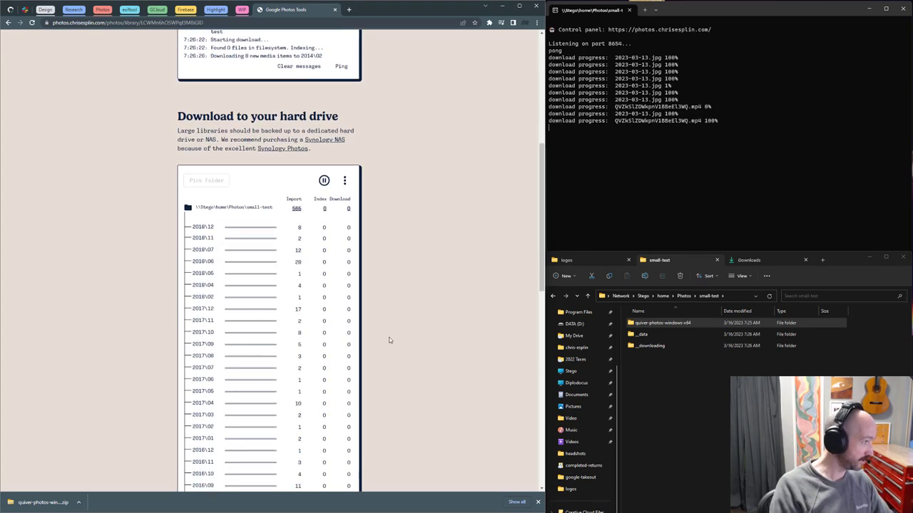
{"action": "scroll", "coordinate": [389, 340], "scroll_direction": "down", "scroll_amount": 2}
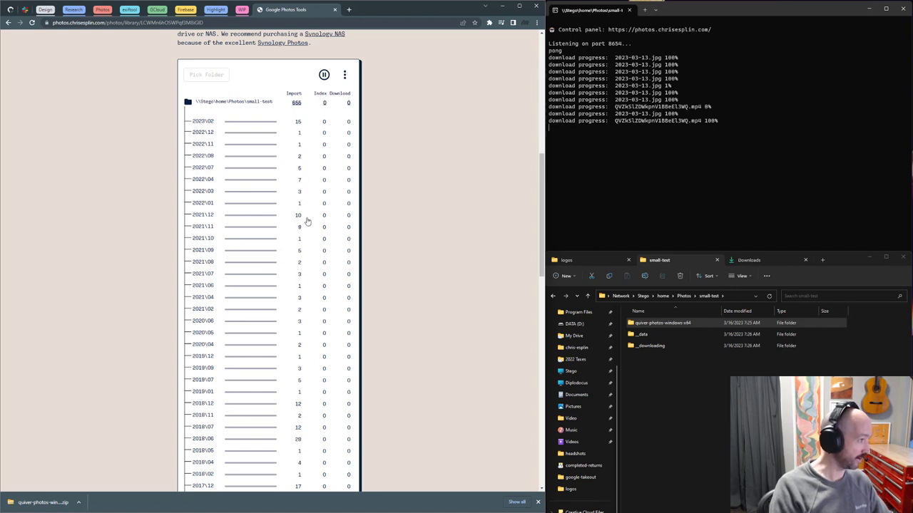
{"action": "scroll", "coordinate": [307, 221], "scroll_direction": "down", "scroll_amount": 7}
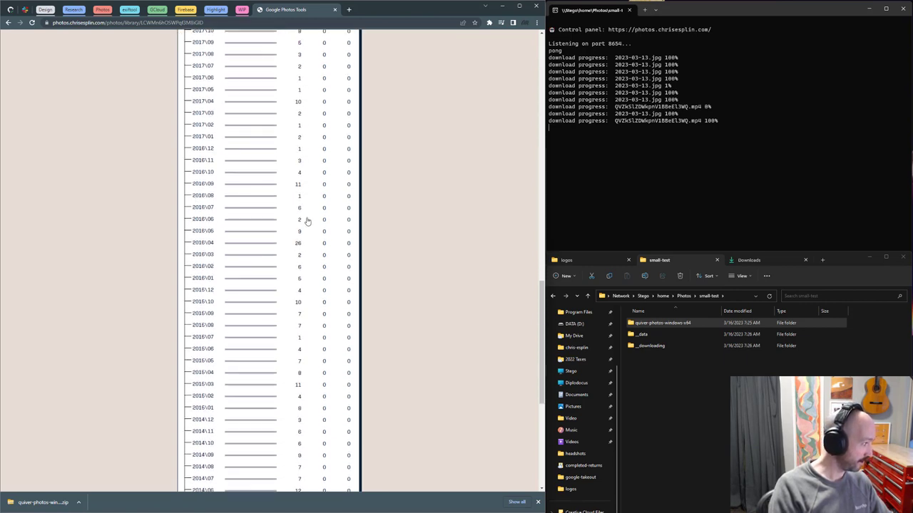
{"action": "scroll", "coordinate": [307, 221], "scroll_direction": "down", "scroll_amount": 3}
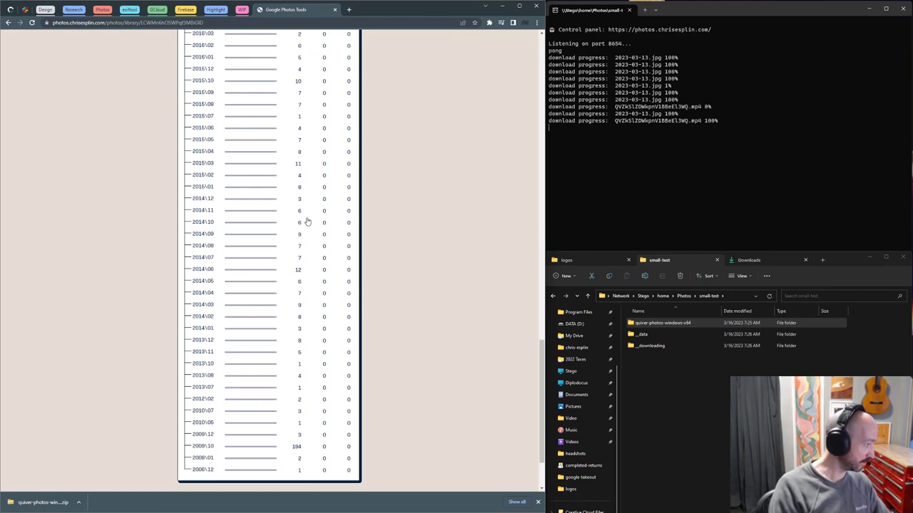
{"action": "scroll", "coordinate": [307, 221], "scroll_direction": "up", "scroll_amount": 3}
{"action": "scroll", "coordinate": [306, 221], "scroll_direction": "up", "scroll_amount": 8}
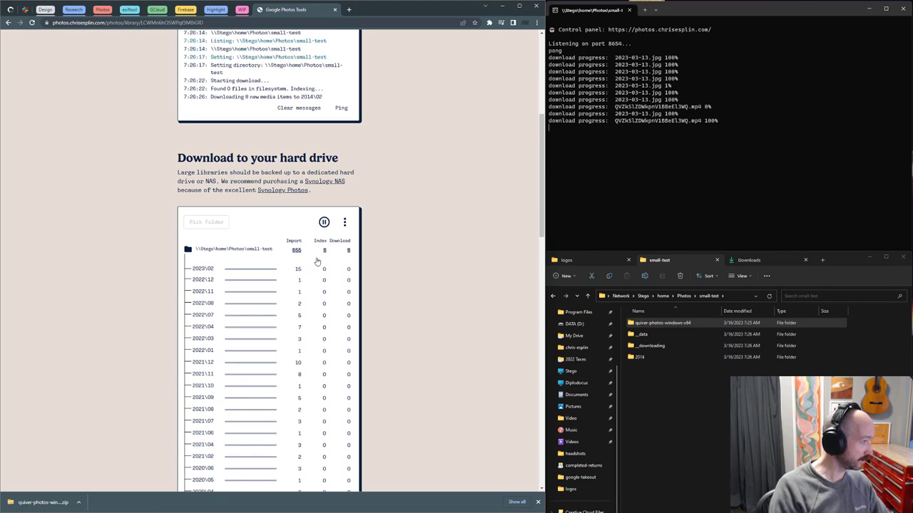
{"action": "scroll", "coordinate": [325, 259], "scroll_direction": "up", "scroll_amount": 2}
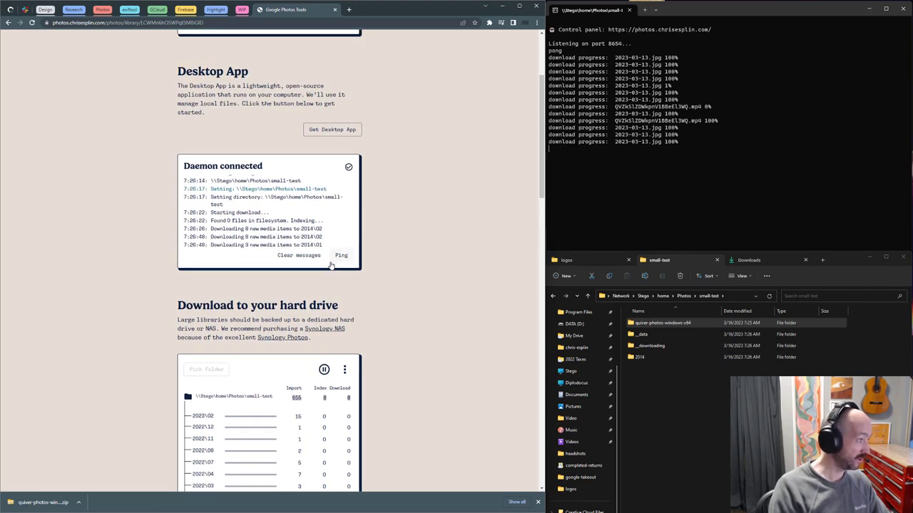
{"action": "scroll", "coordinate": [334, 277], "scroll_direction": "down", "scroll_amount": 2}
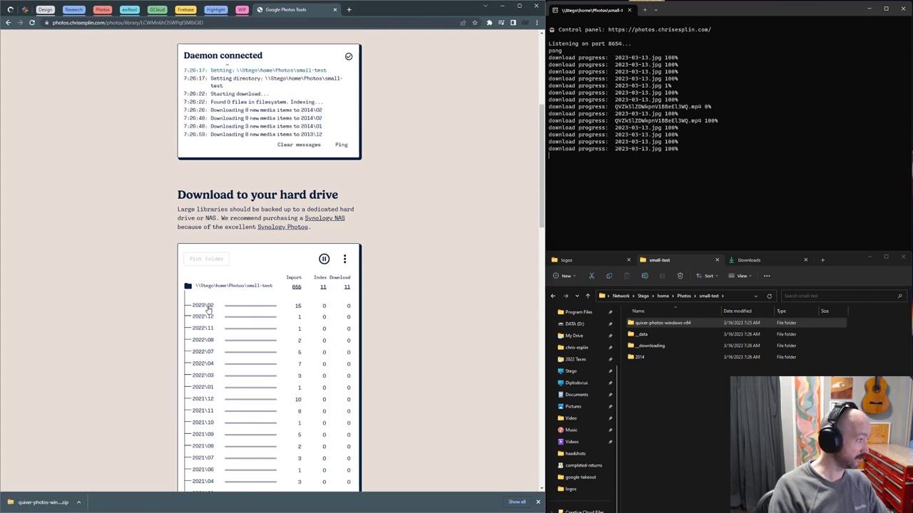
{"action": "left_click", "coordinate": [204, 307]}
{"action": "left_click", "coordinate": [204, 308]}
{"action": "scroll", "coordinate": [204, 307], "scroll_direction": "down", "scroll_amount": 1}
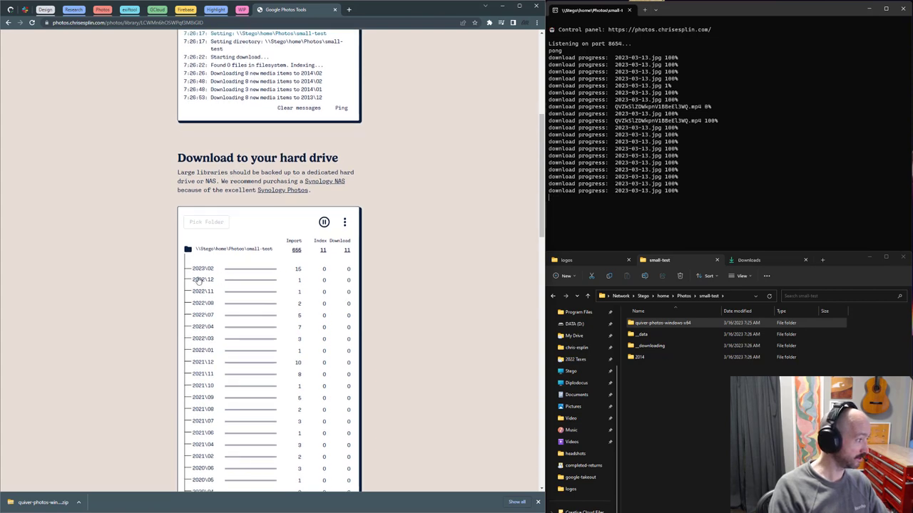
{"action": "left_click", "coordinate": [199, 287]}
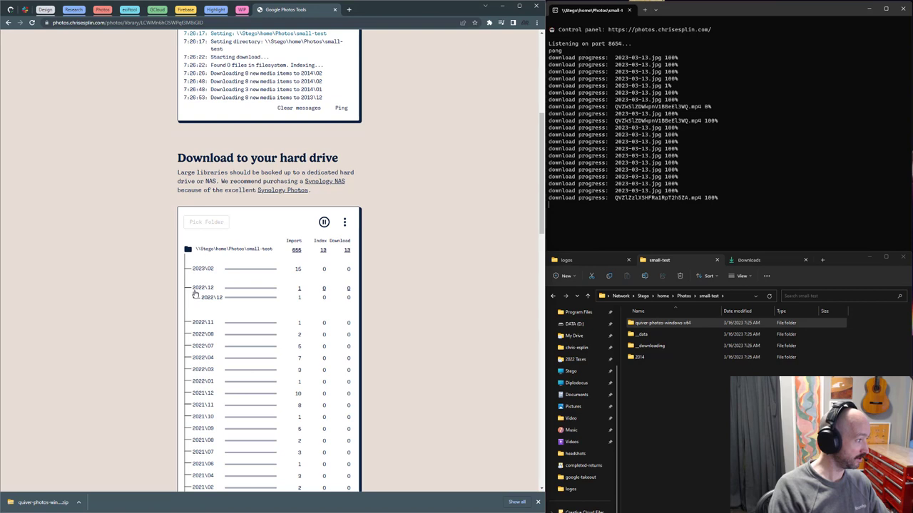
{"action": "left_click", "coordinate": [199, 295]}
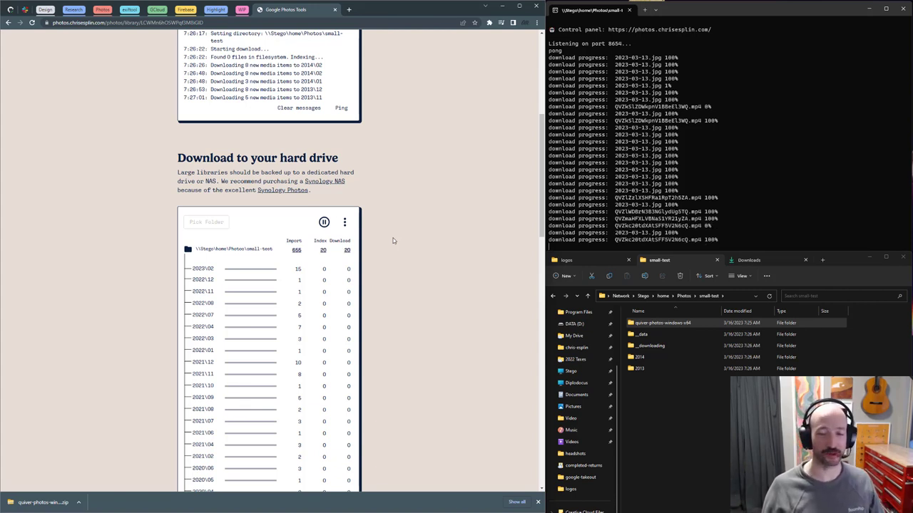
Look inside the _downloading folder in File Explorer, then return to small-test
{"action": "left_click", "coordinate": [624, 335]}
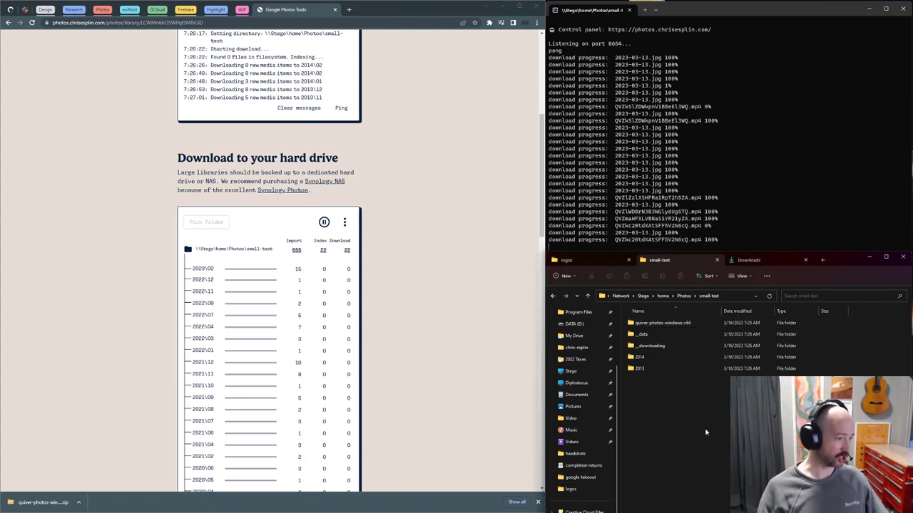
{"action": "double_click", "coordinate": [632, 347]}
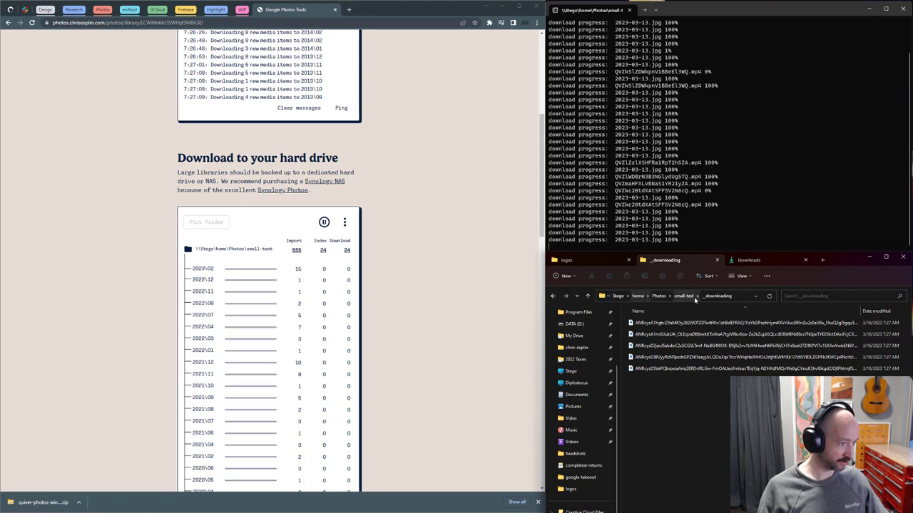
{"action": "left_click", "coordinate": [684, 297]}
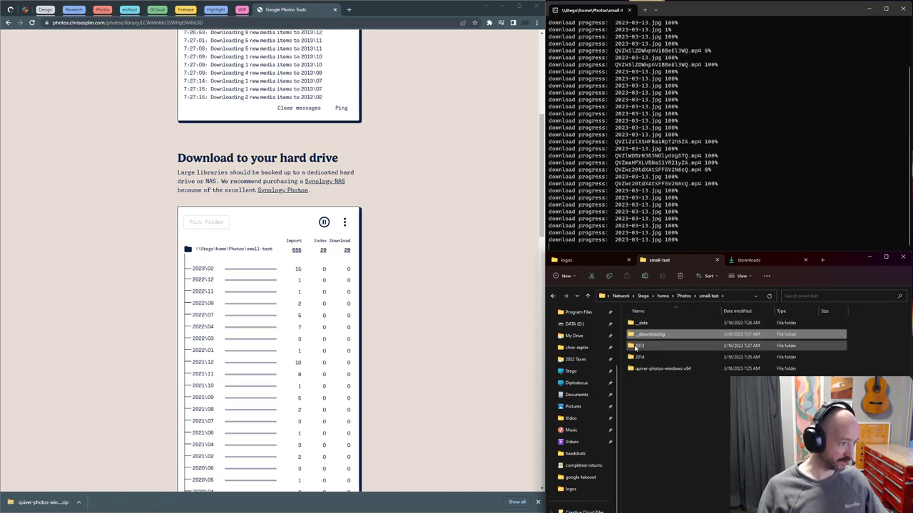
Open small-test\2013\12 to view the downloaded JPG photos and MP4 video, then start a new terminal tab
{"action": "left_click", "coordinate": [637, 404]}
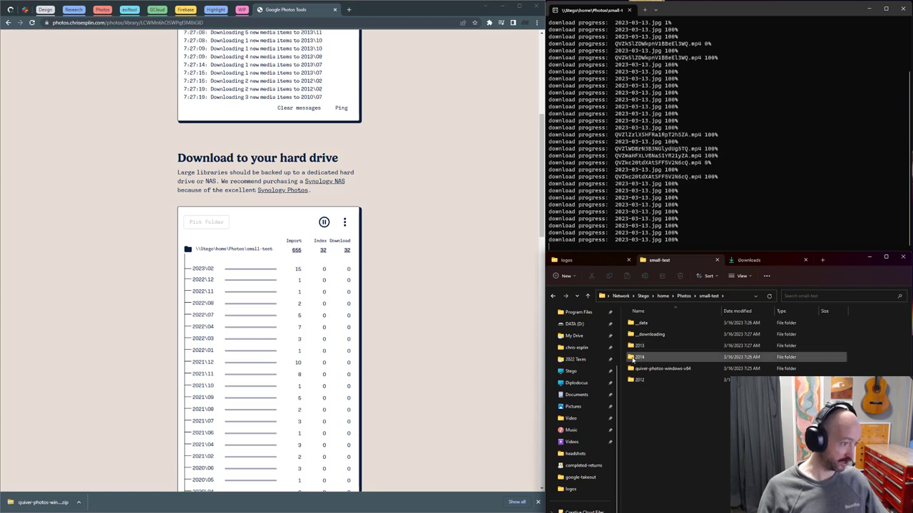
{"action": "double_click", "coordinate": [634, 345]}
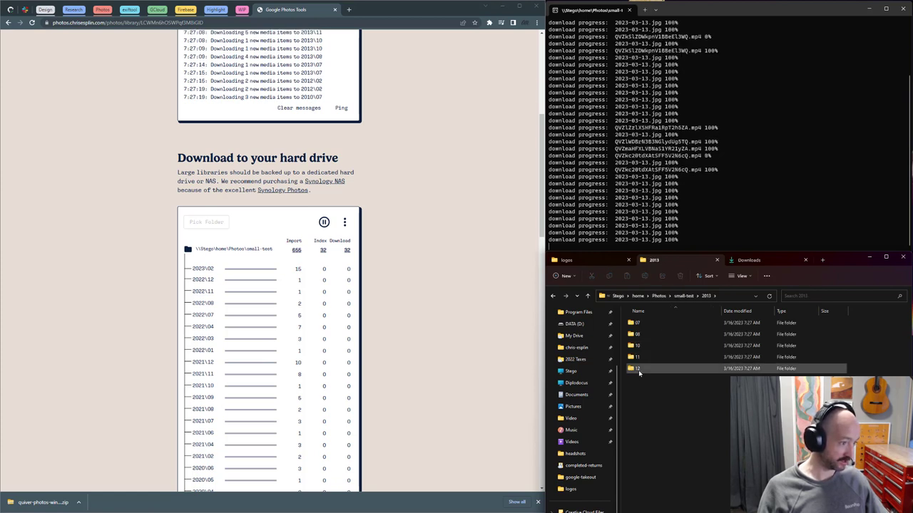
{"action": "double_click", "coordinate": [638, 369]}
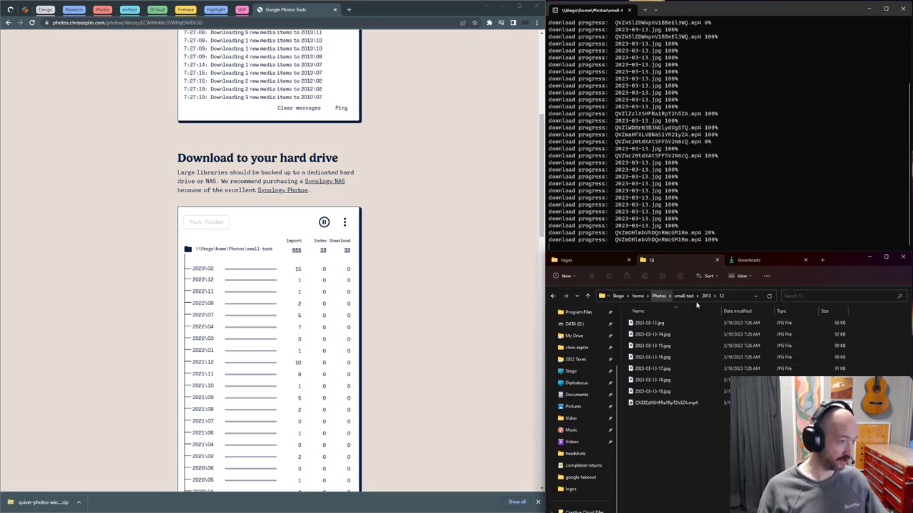
{"action": "left_click", "coordinate": [644, 9]}
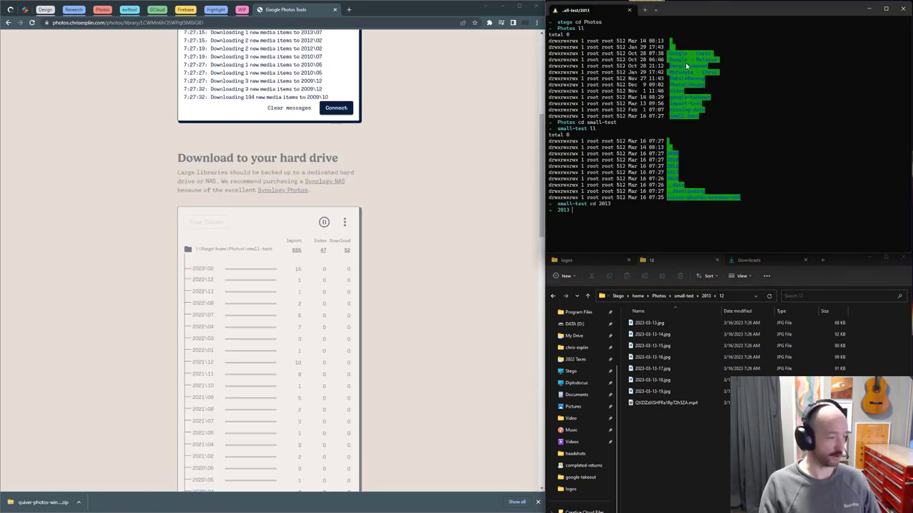
List the 2013 and 12 folders, then run exiftool on 2023-03-13.jpg to show its 640x640 metadata
{"action": "type", "text": "ll"}
{"action": "key", "text": "Return"}
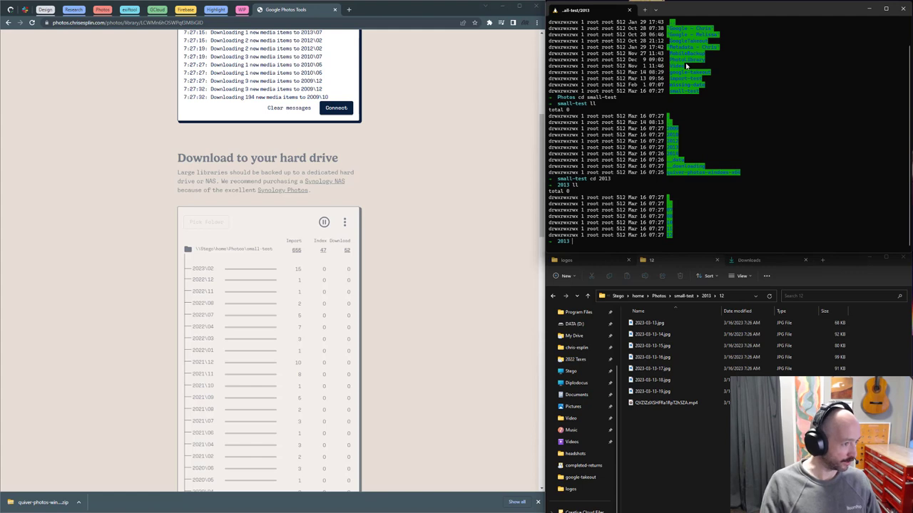
{"action": "key", "text": "Return"}
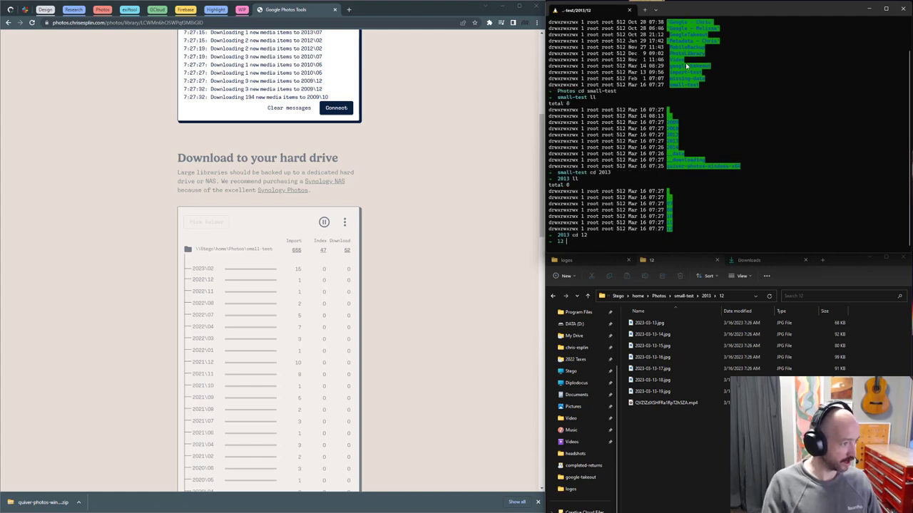
{"action": "type", "text": "ll"}
{"action": "key", "text": "Return"}
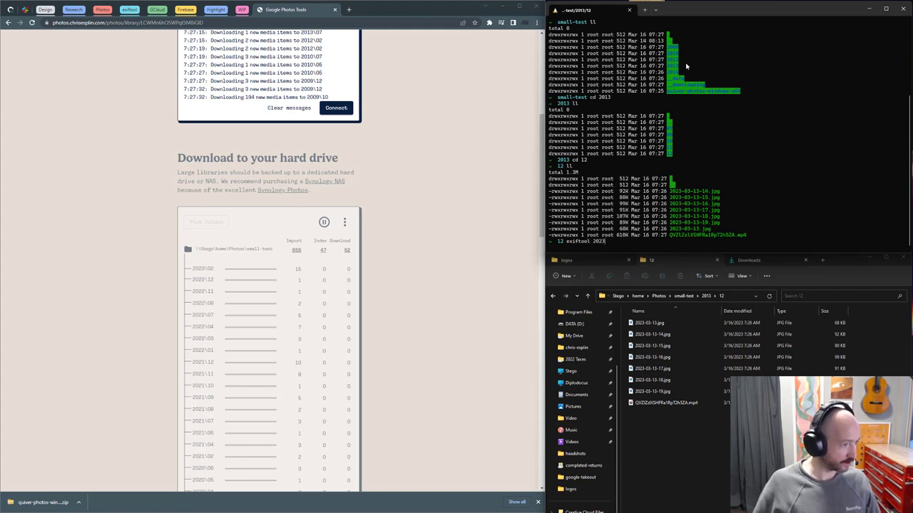
{"action": "type", "text": "exiftool 2023-03-13.jpg"}
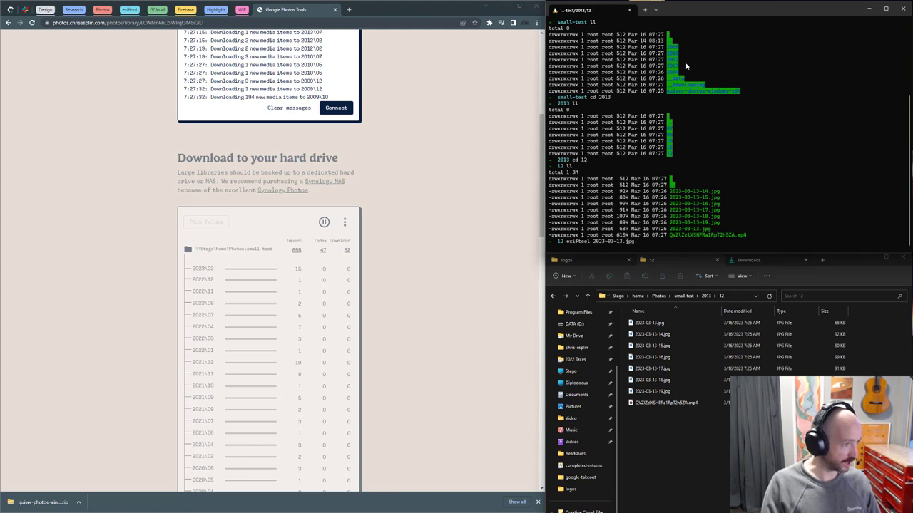
{"action": "key", "text": "Return"}
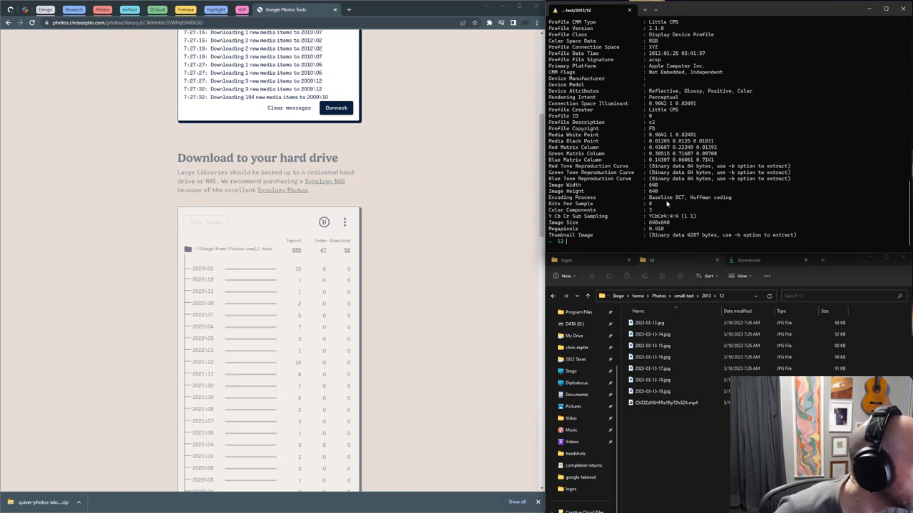
{"action": "scroll", "coordinate": [679, 194], "scroll_direction": "up", "scroll_amount": 9}
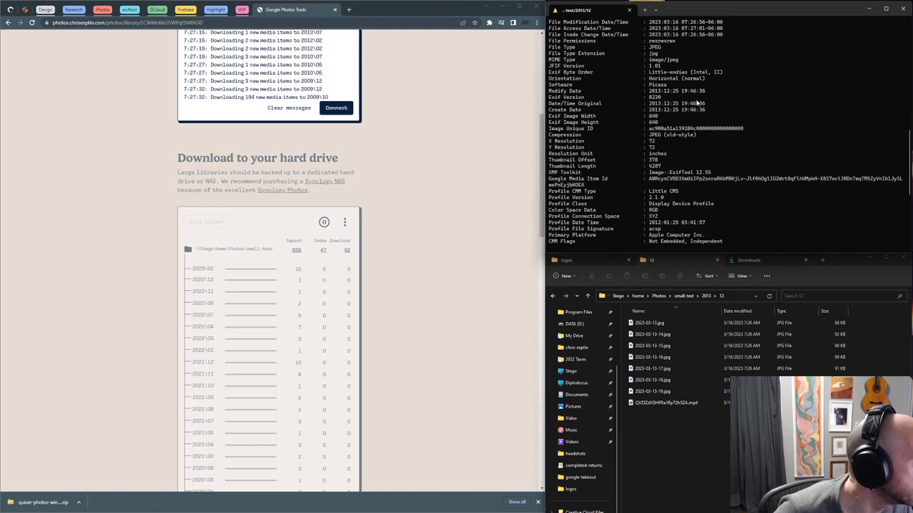
{"action": "scroll", "coordinate": [697, 103], "scroll_direction": "up", "scroll_amount": 2}
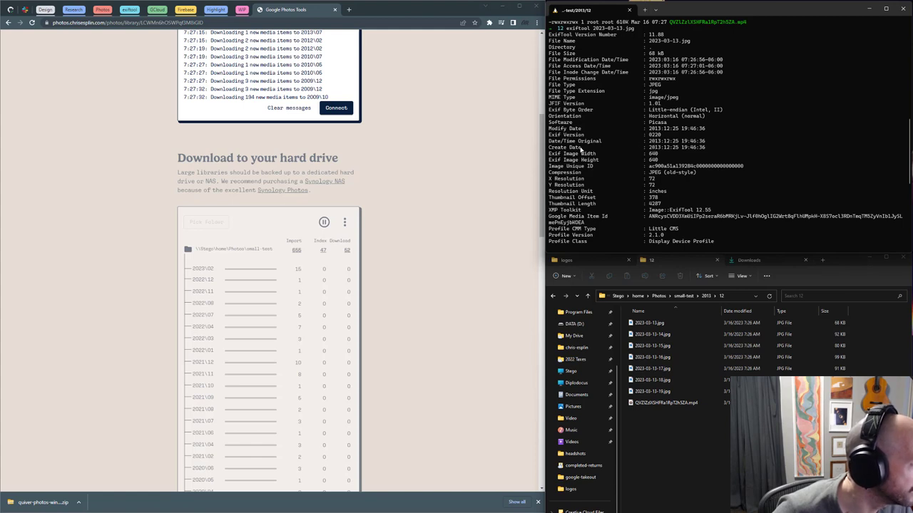
{"action": "left_click_drag", "start_coordinate": [650, 141], "coordinate": [694, 147]}
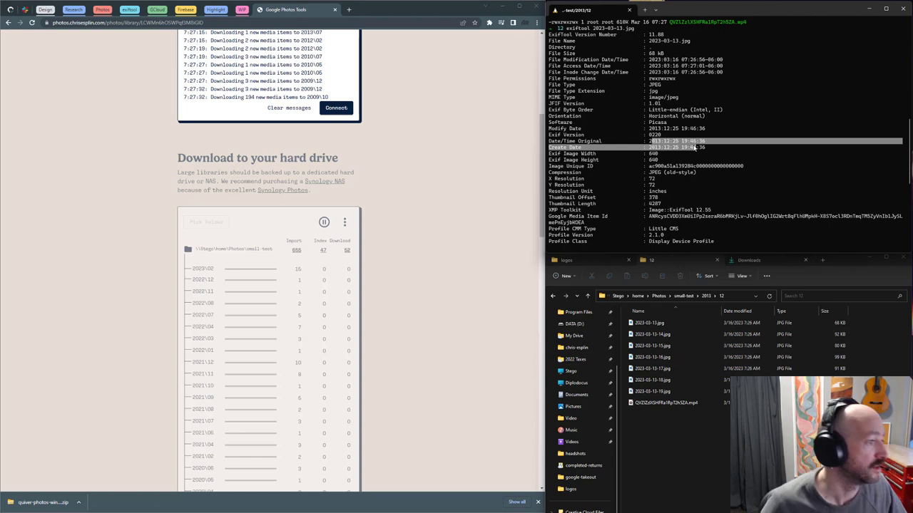
{"action": "scroll", "coordinate": [694, 147], "scroll_direction": "down", "scroll_amount": 3}
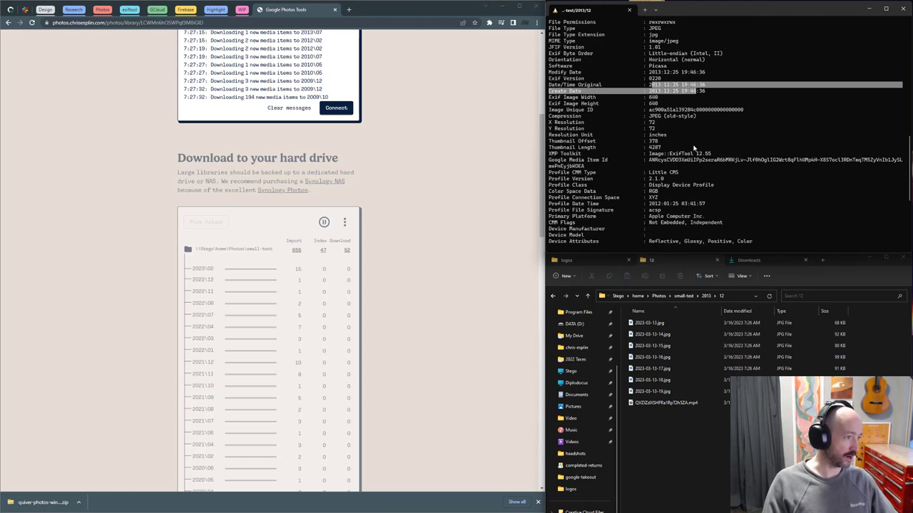
{"action": "scroll", "coordinate": [694, 147], "scroll_direction": "down", "scroll_amount": 6}
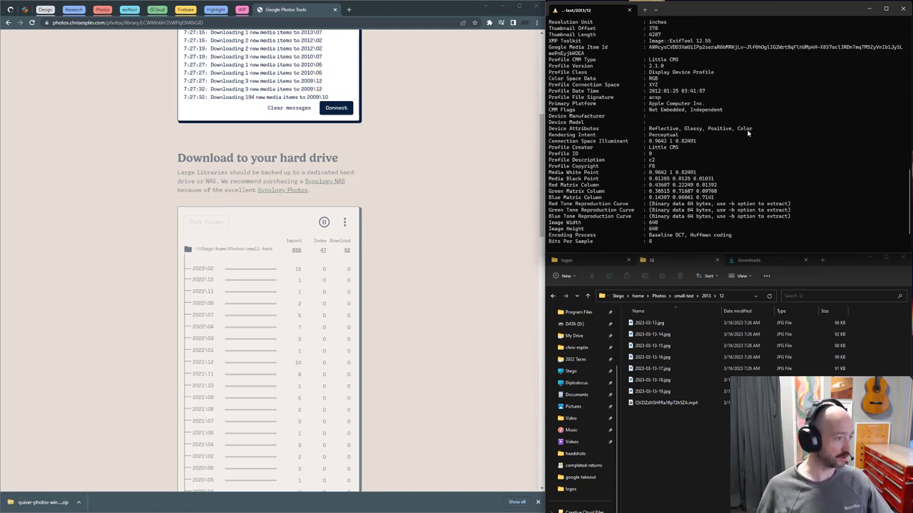
{"action": "scroll", "coordinate": [747, 132], "scroll_direction": "down", "scroll_amount": 2}
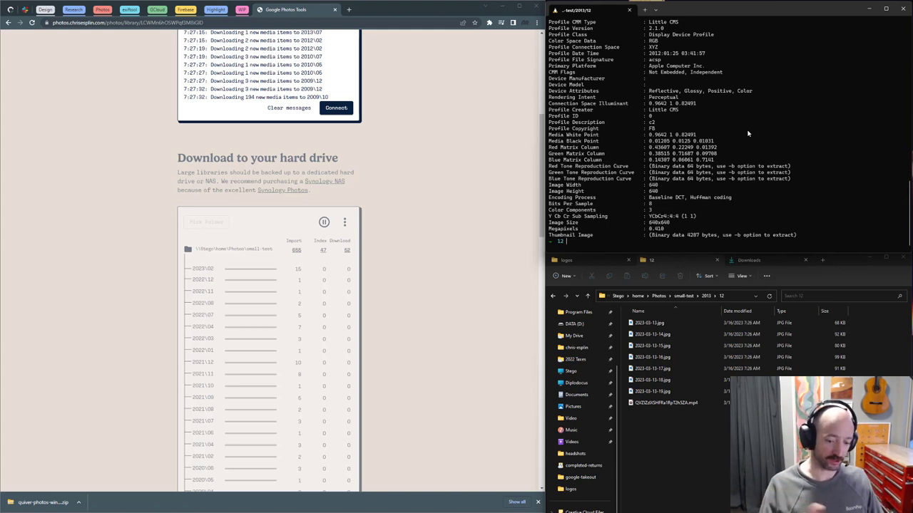